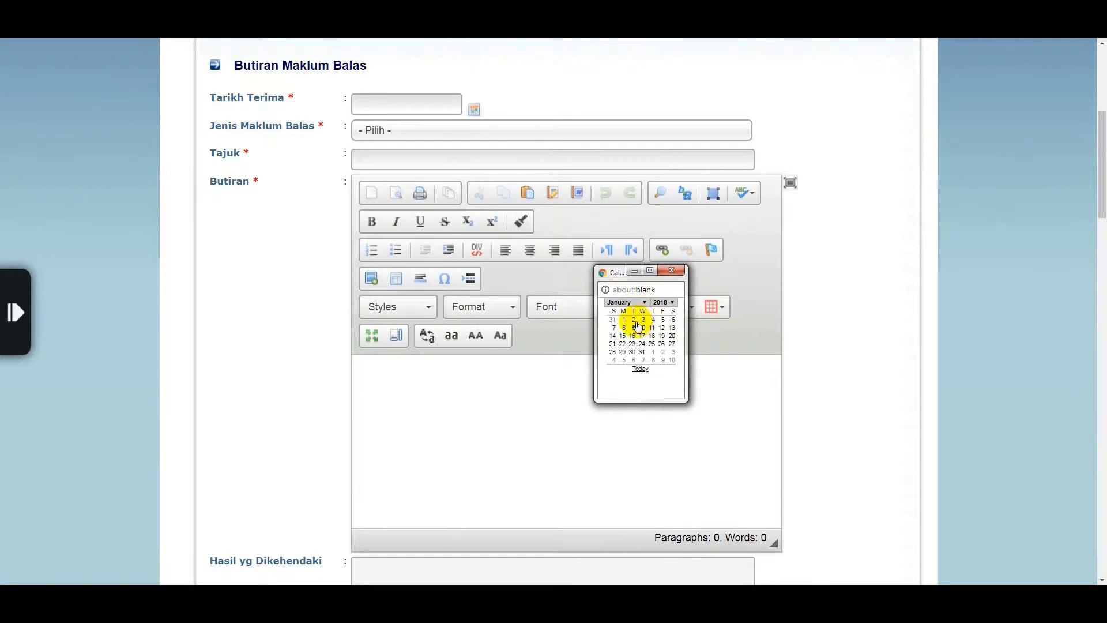
Set the received date to 02/01/2018 and the feedback type to Aduan, Second Tier Aduan
click(634, 320)
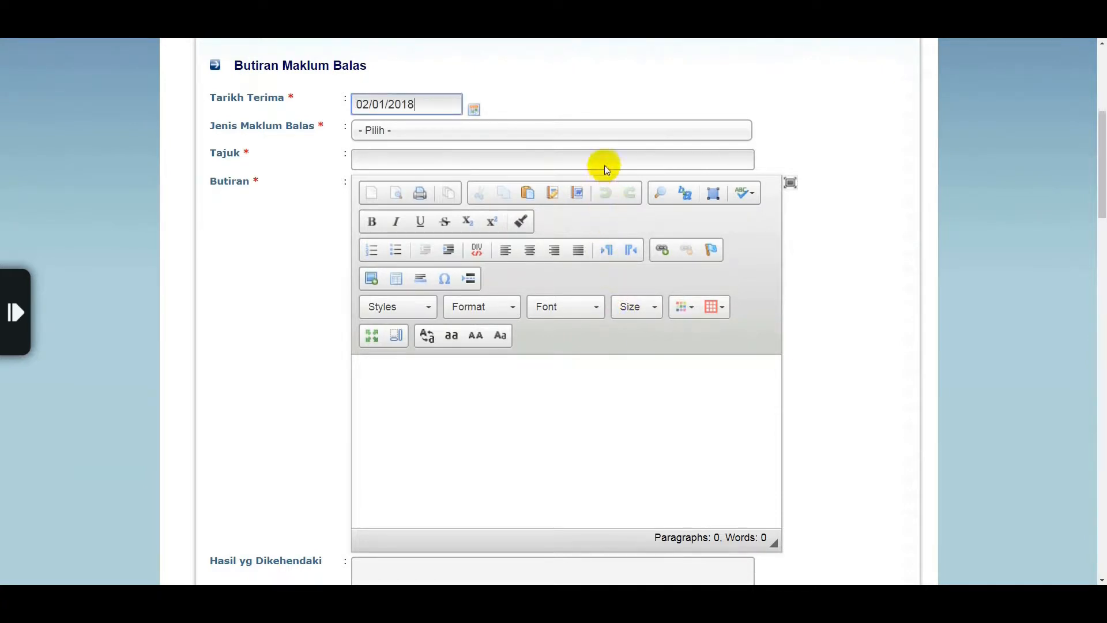
click(611, 131)
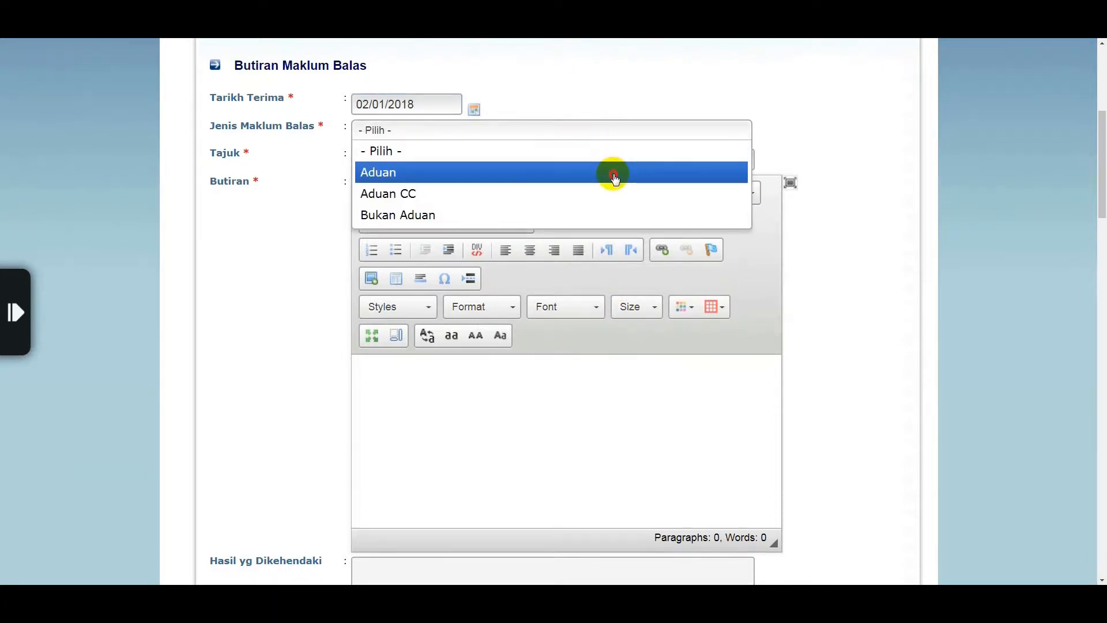
click(614, 171)
click(614, 154)
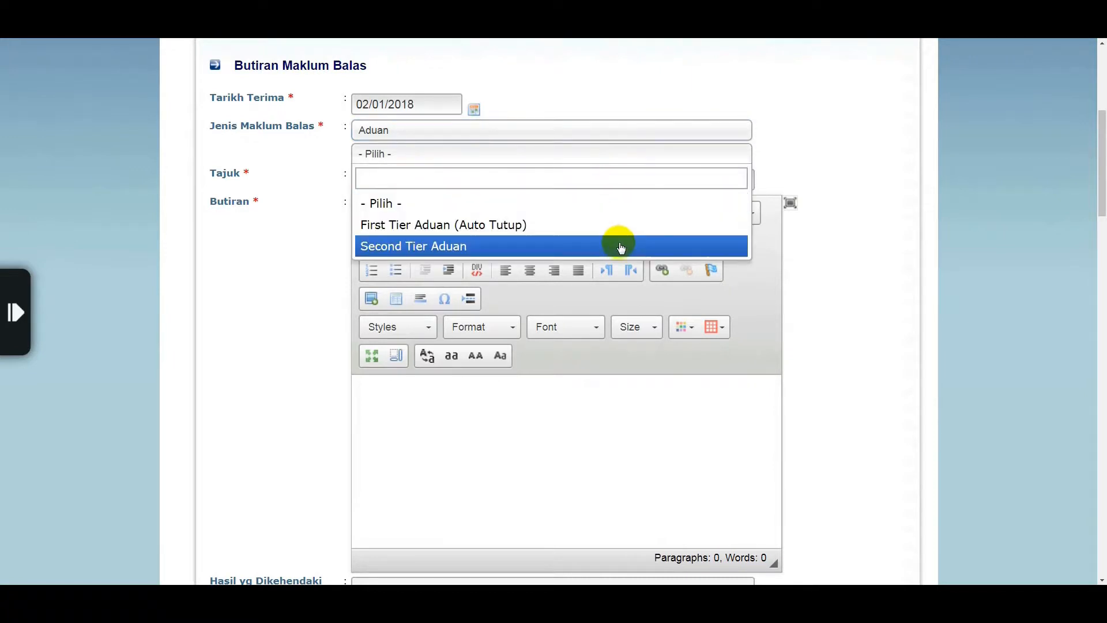
click(617, 246)
Title the complaint 'LAMPU JALAN TIDAK MENYALA' and paste the street light description into the details
click(612, 184)
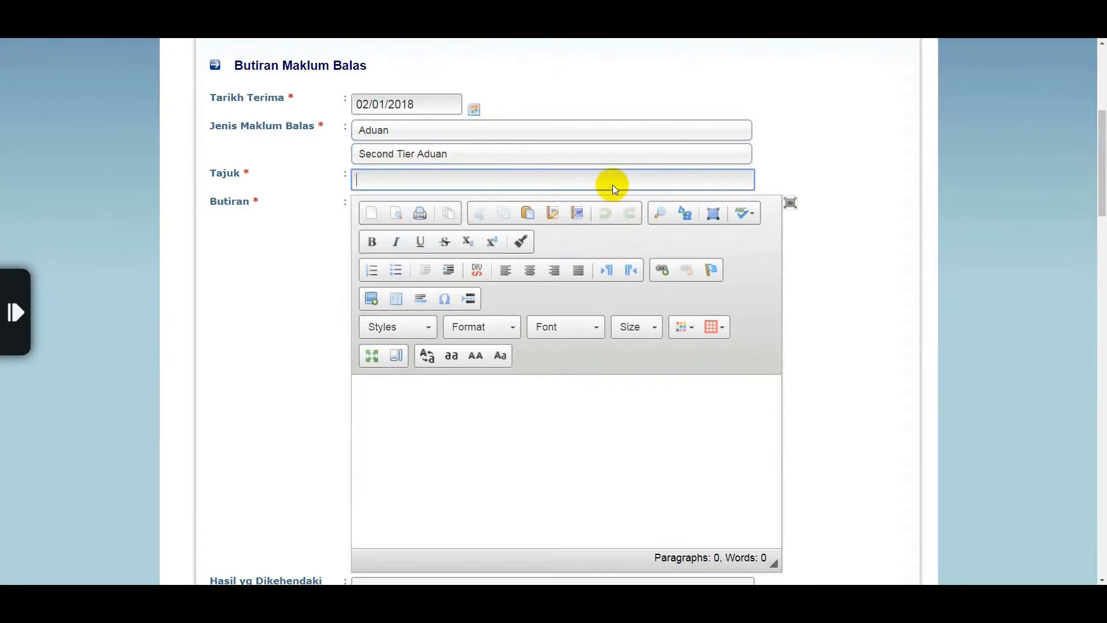
text(LAMPU JALAN TIDAK MENYALA)
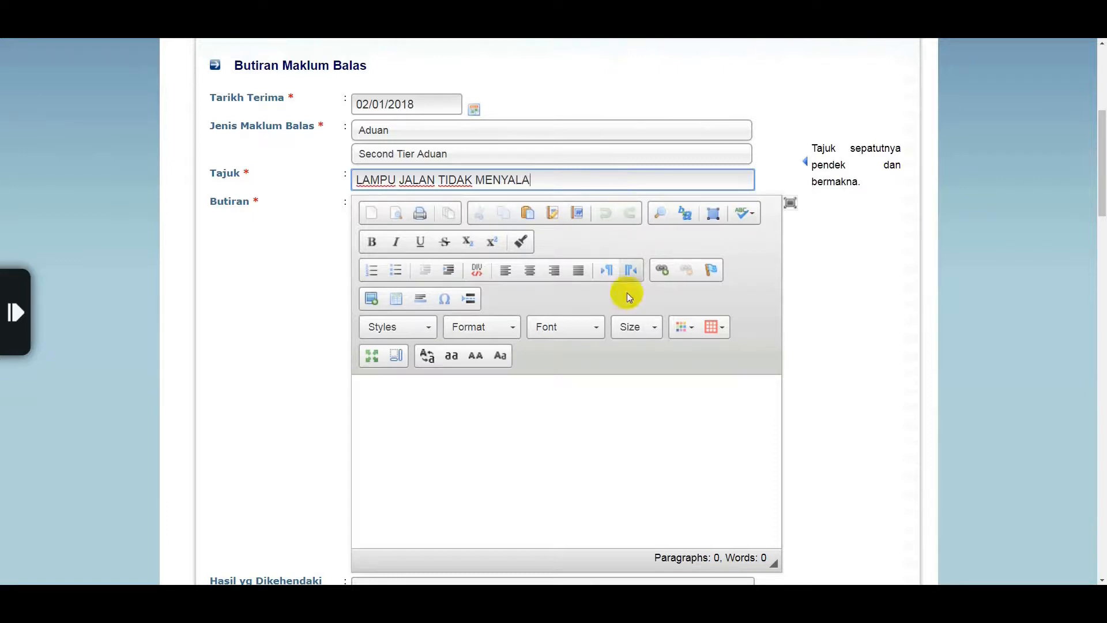
click(642, 405)
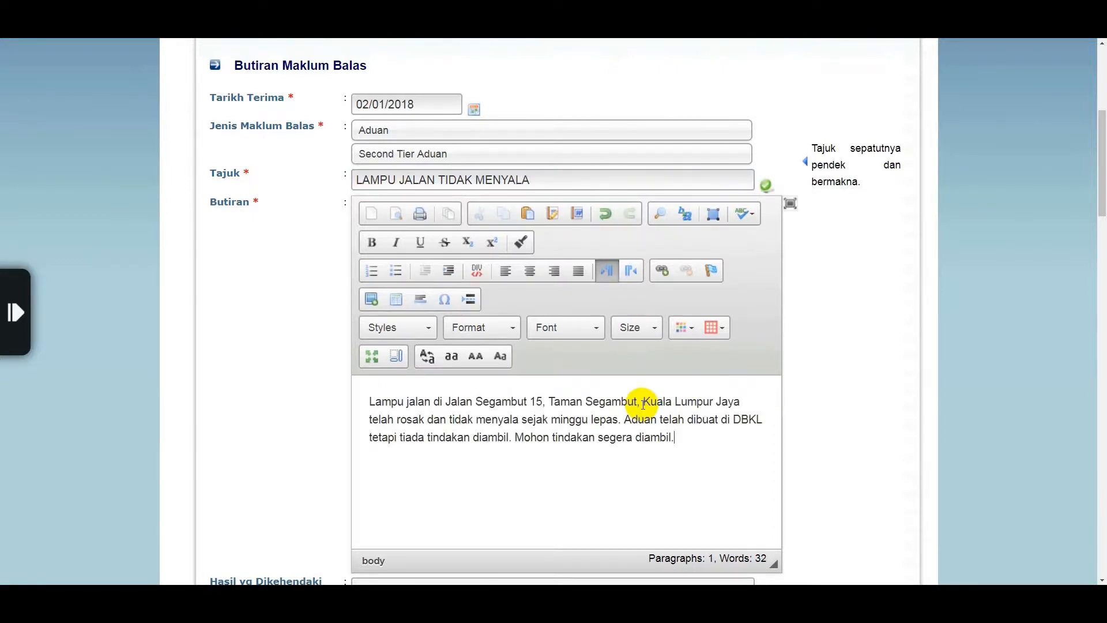
click(1102, 581)
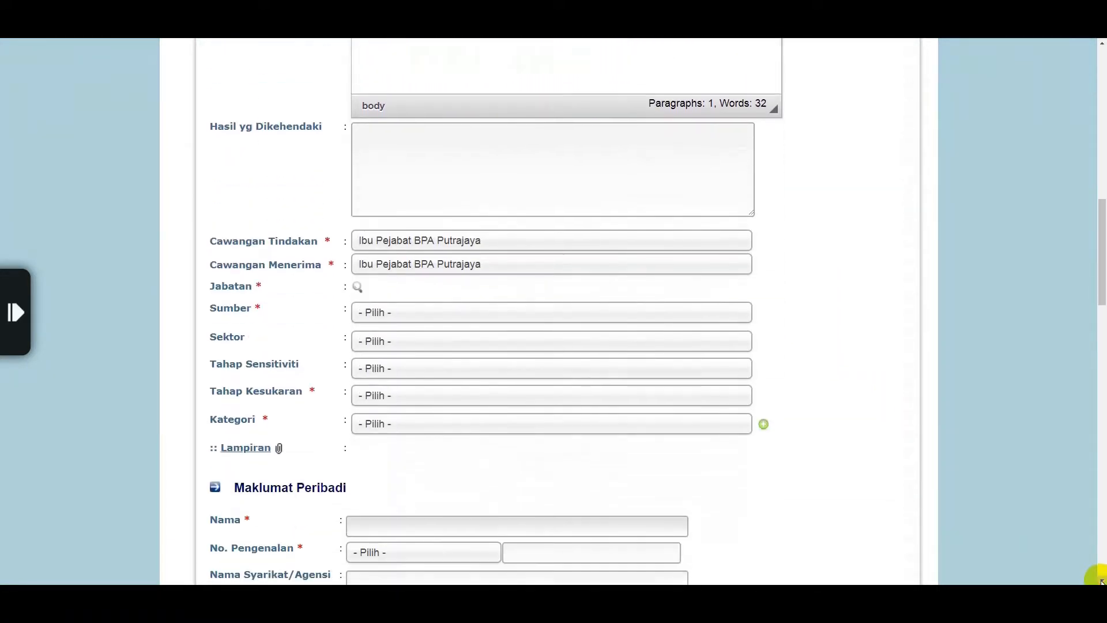
Enter 'Sila baiki.' as the desired outcome
click(1102, 581)
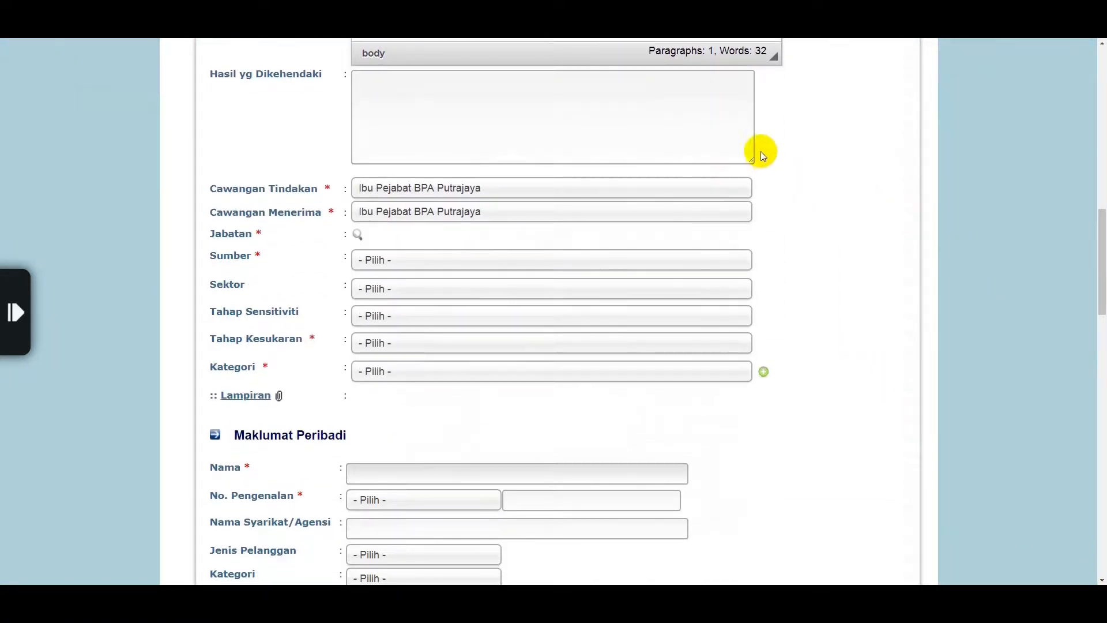
click(720, 125)
text(Sila baiki.)
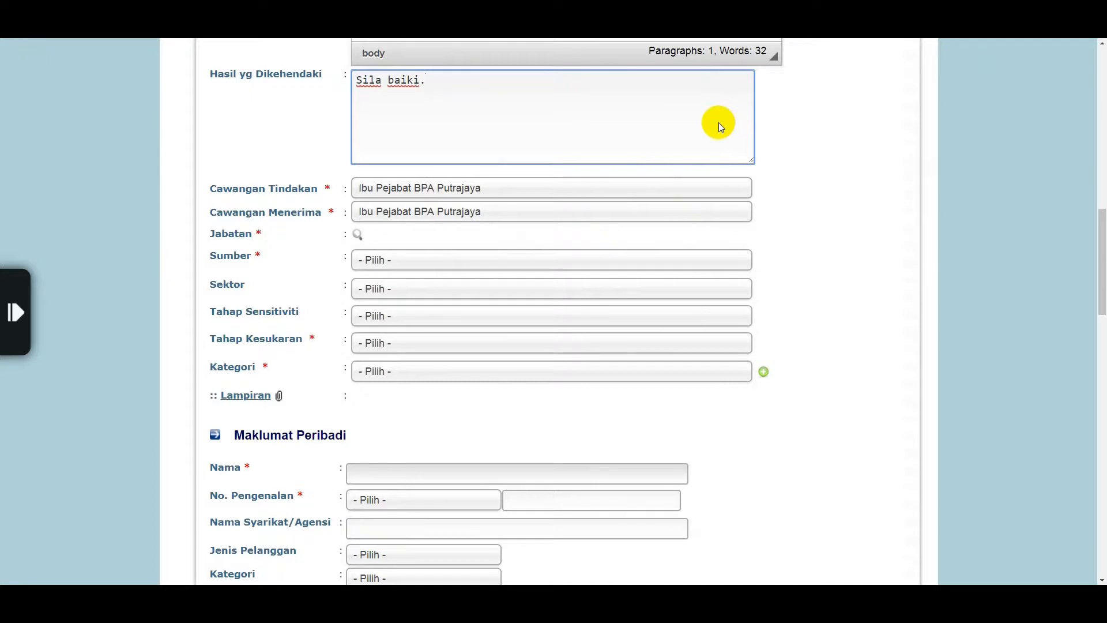
Keep Ibu Pejabat BPA Putrajaya as both action and receiving branch, and bring up the department picker
click(731, 192)
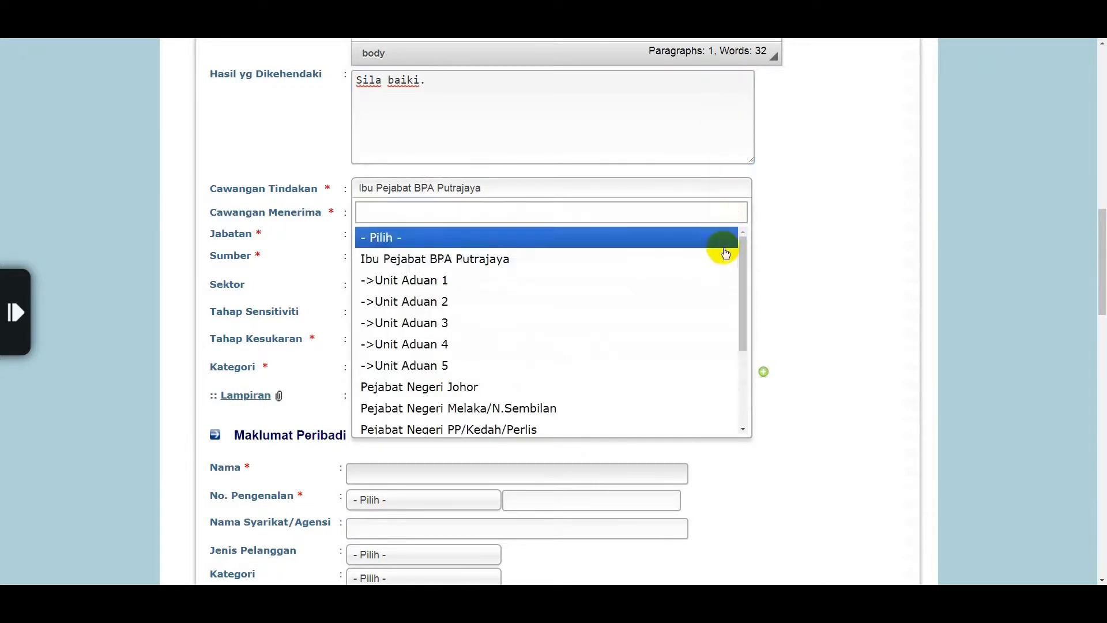
click(725, 254)
click(709, 213)
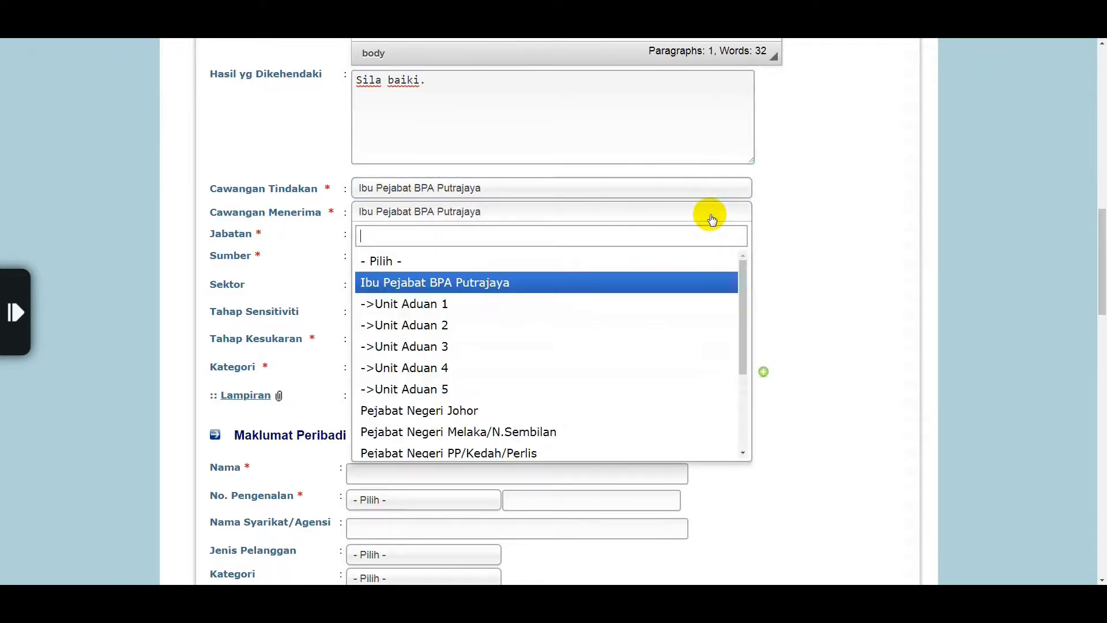
click(717, 284)
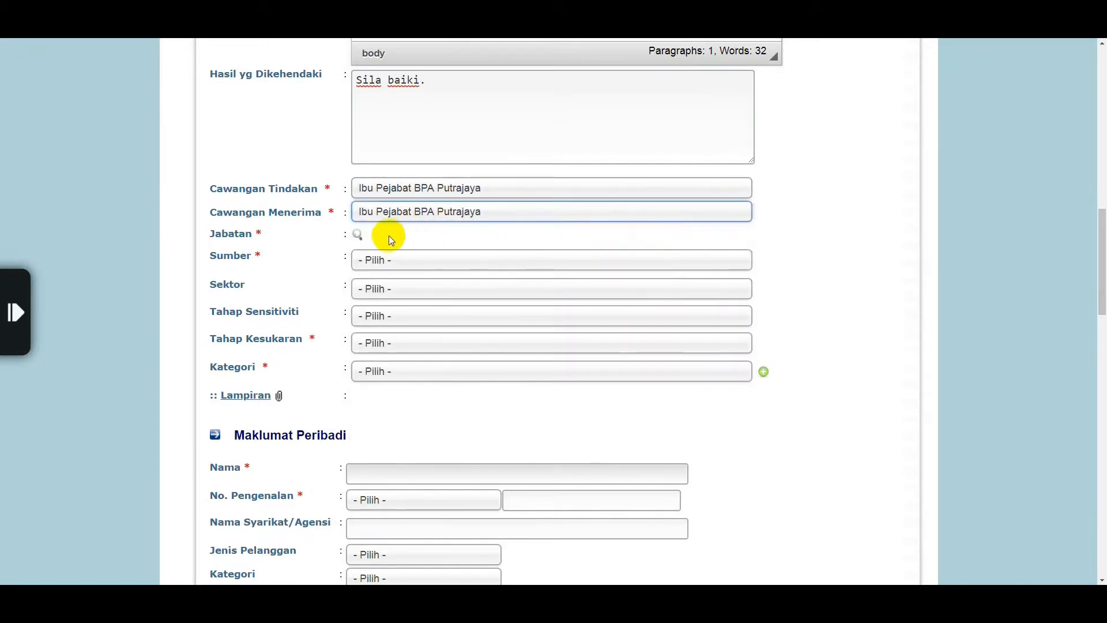
click(357, 235)
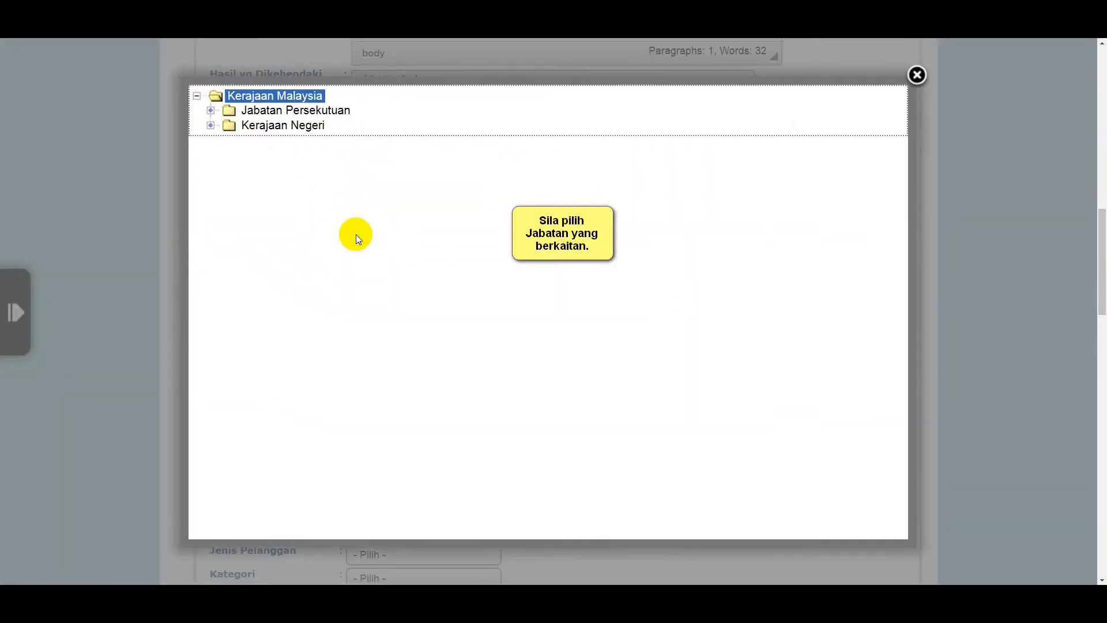
Choose Dewan Bandaraya Kuala Lumpur under Jabatan Persekutuan > Kementerian Wilayah Persekutuan as the department
click(211, 110)
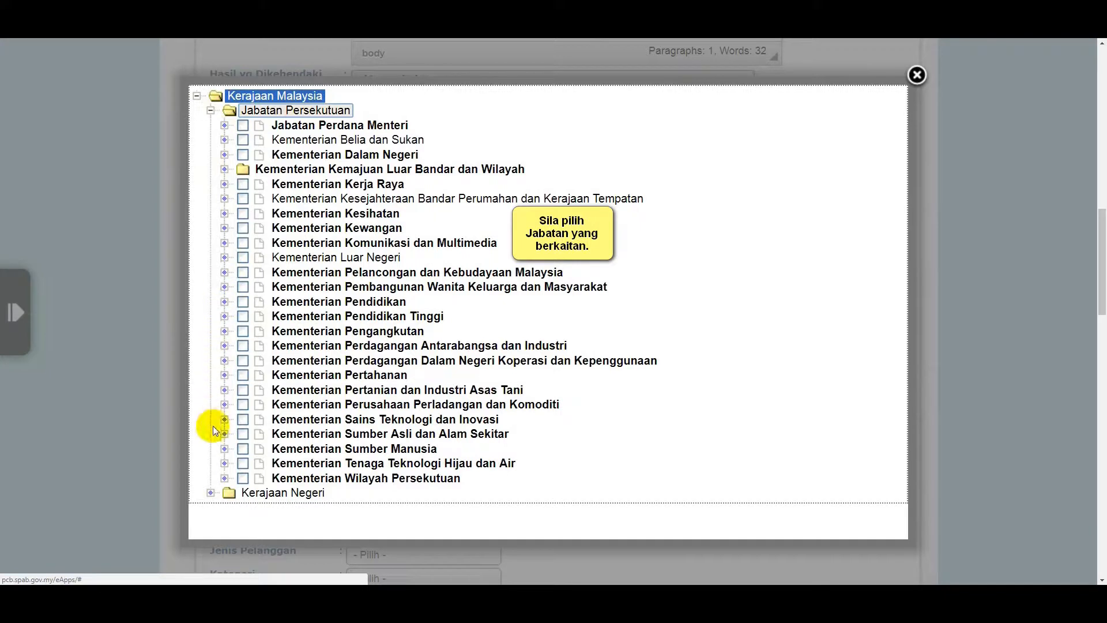
click(225, 479)
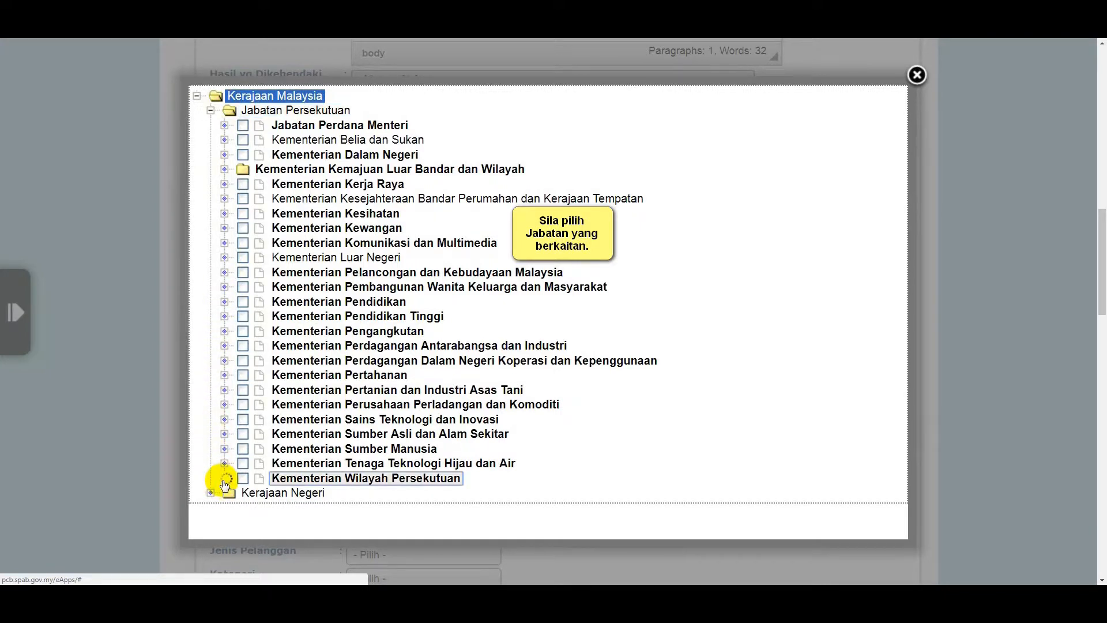
click(257, 508)
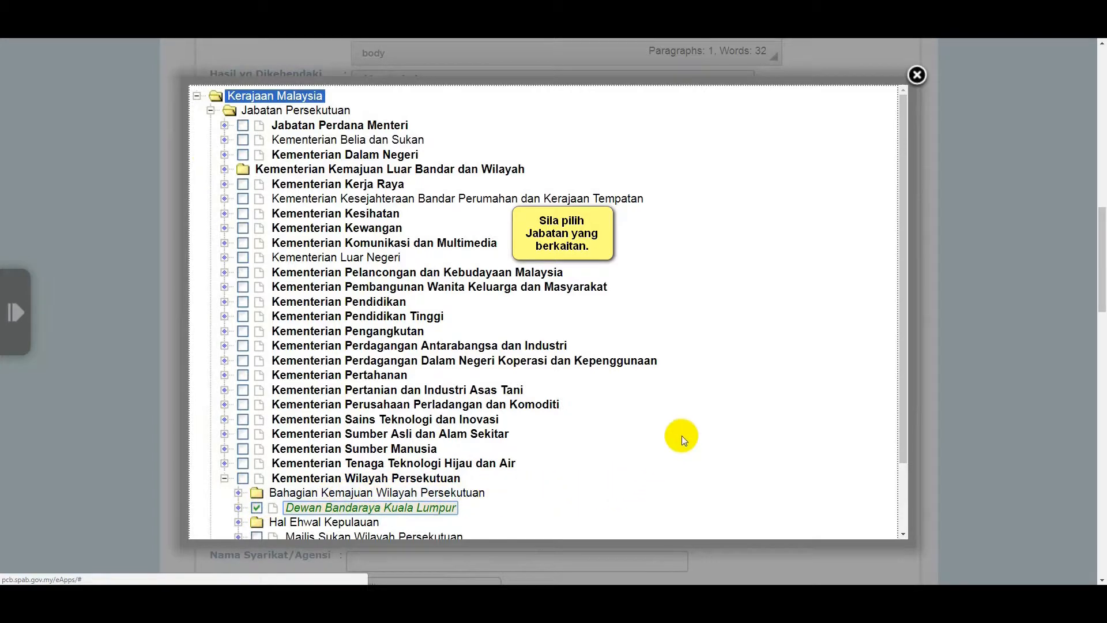
click(924, 71)
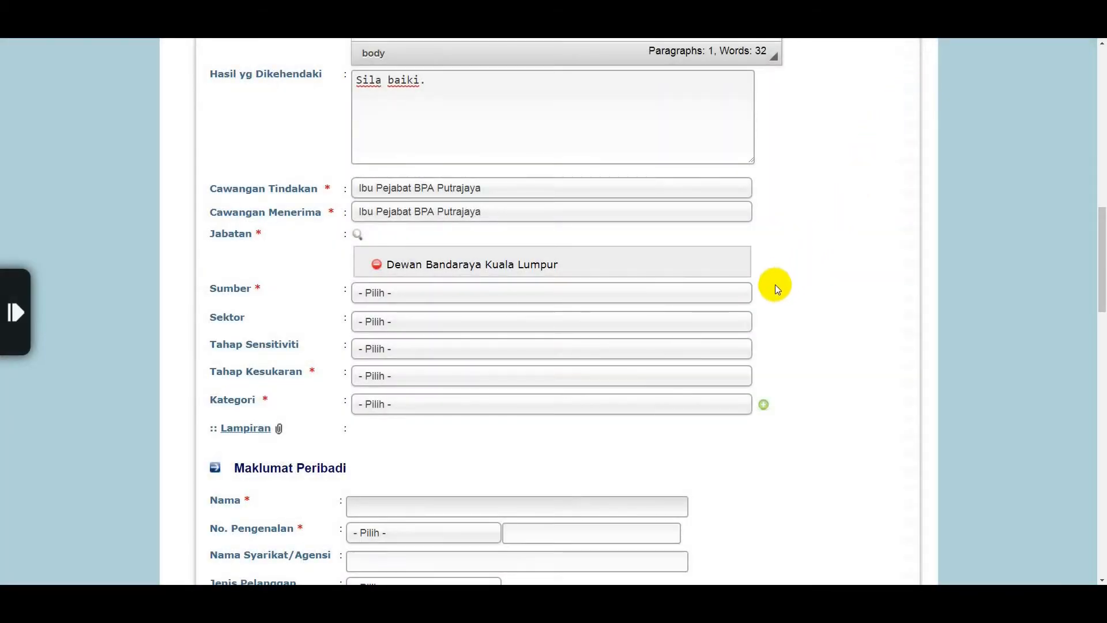
Set source E-mel, sector Kemudahan Awam, sensitivity Umum and difficulty Sederhana
click(719, 296)
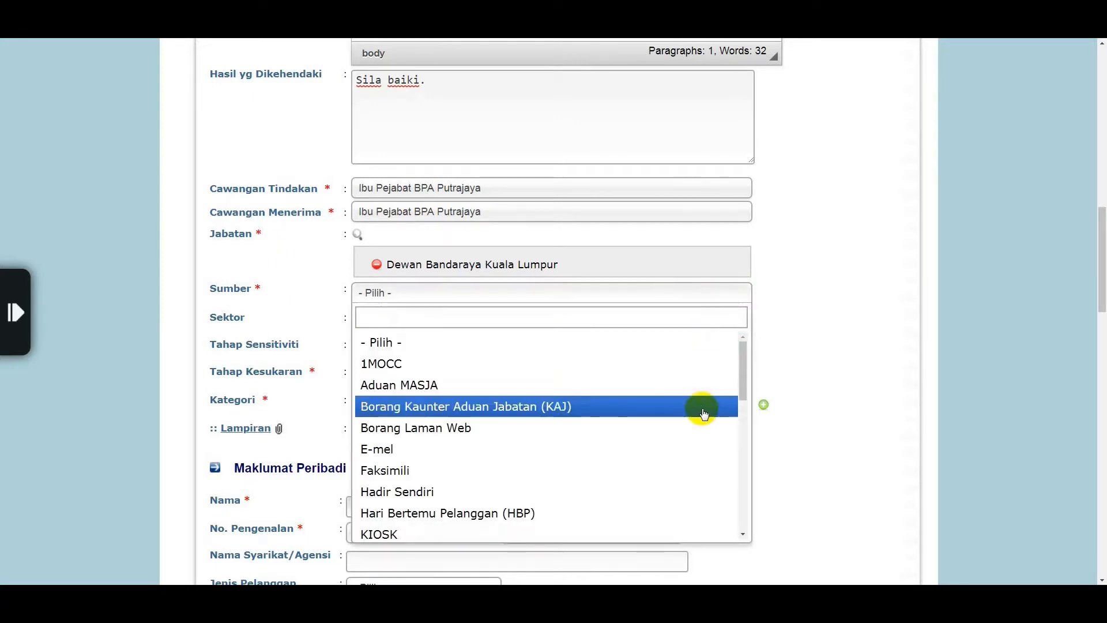
click(700, 448)
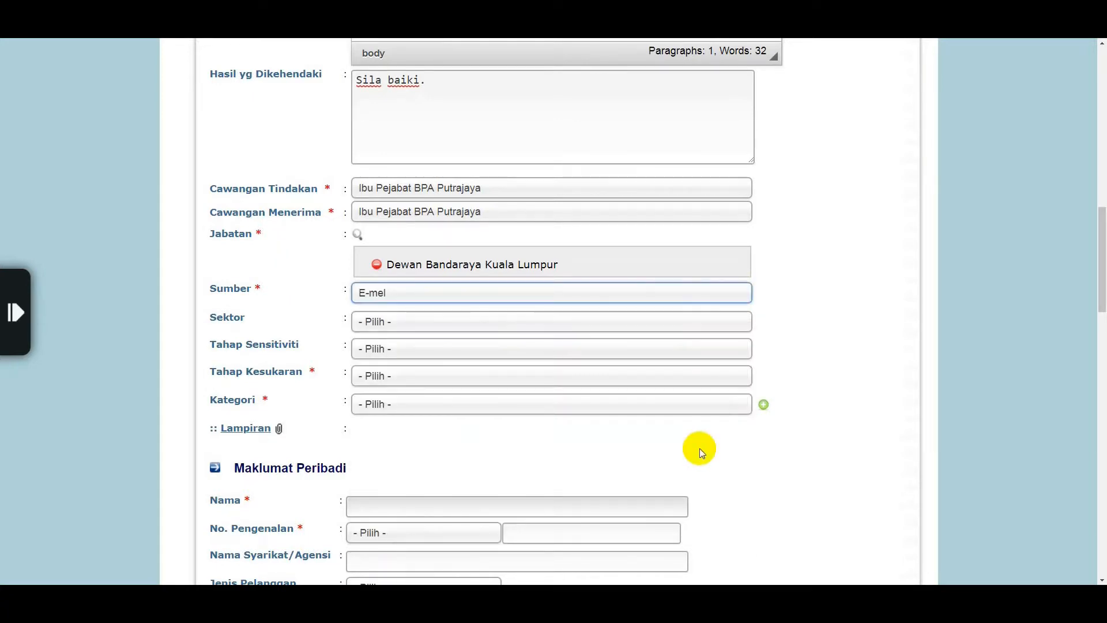
click(704, 323)
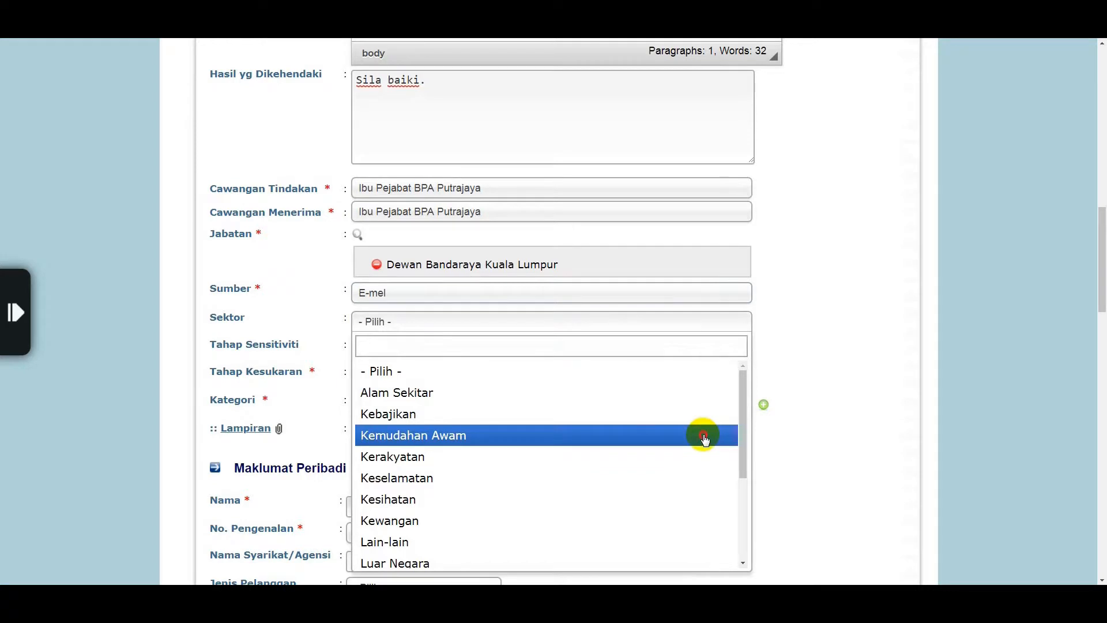
click(705, 437)
click(696, 353)
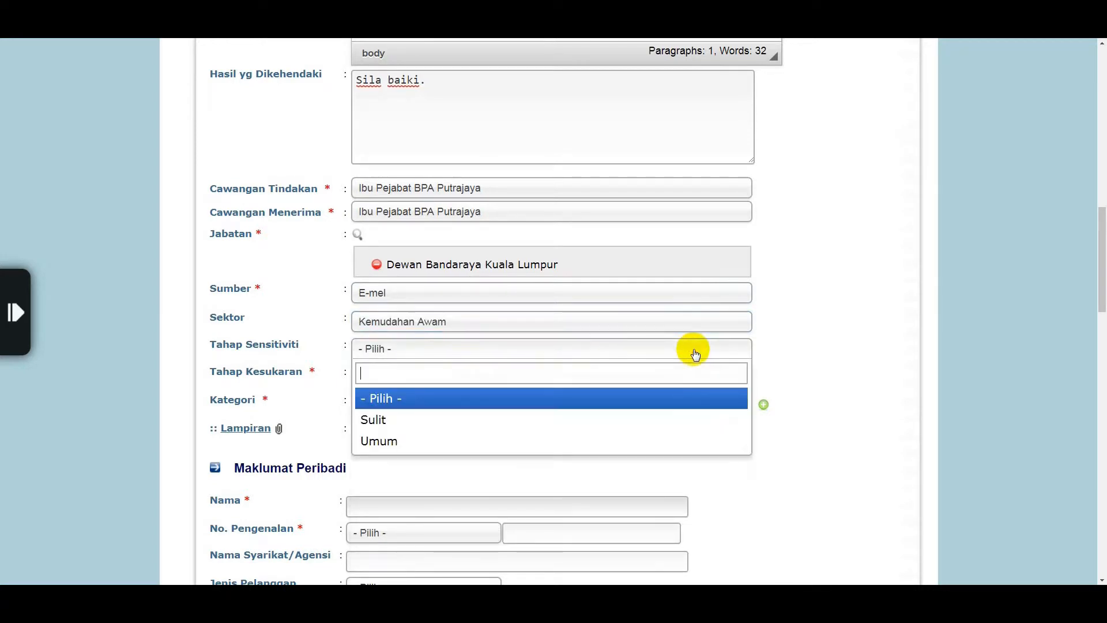
click(691, 442)
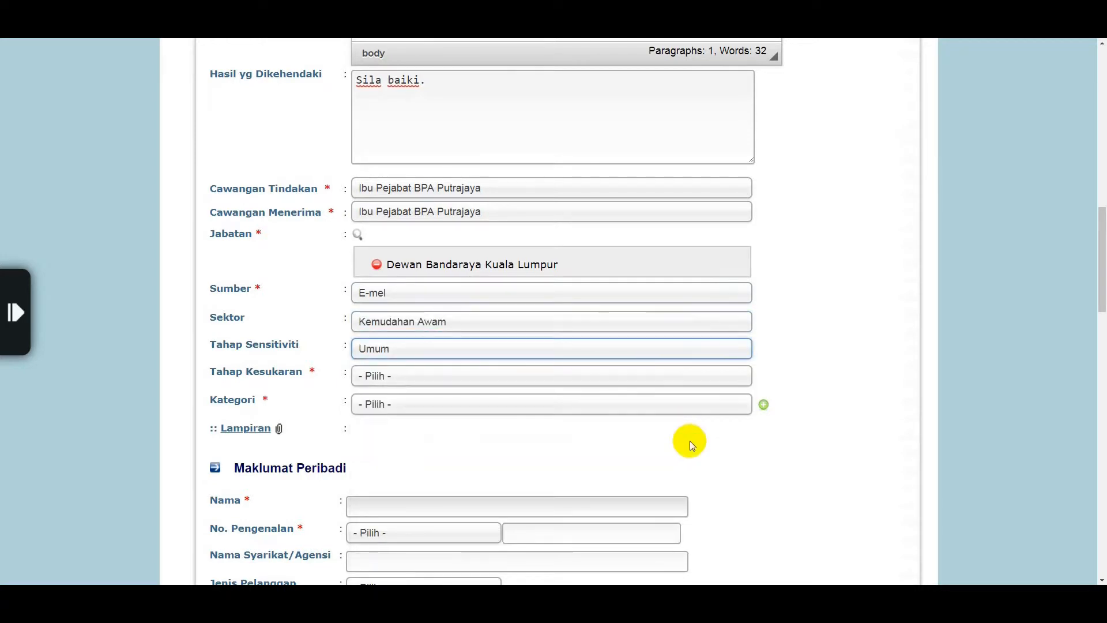
click(694, 376)
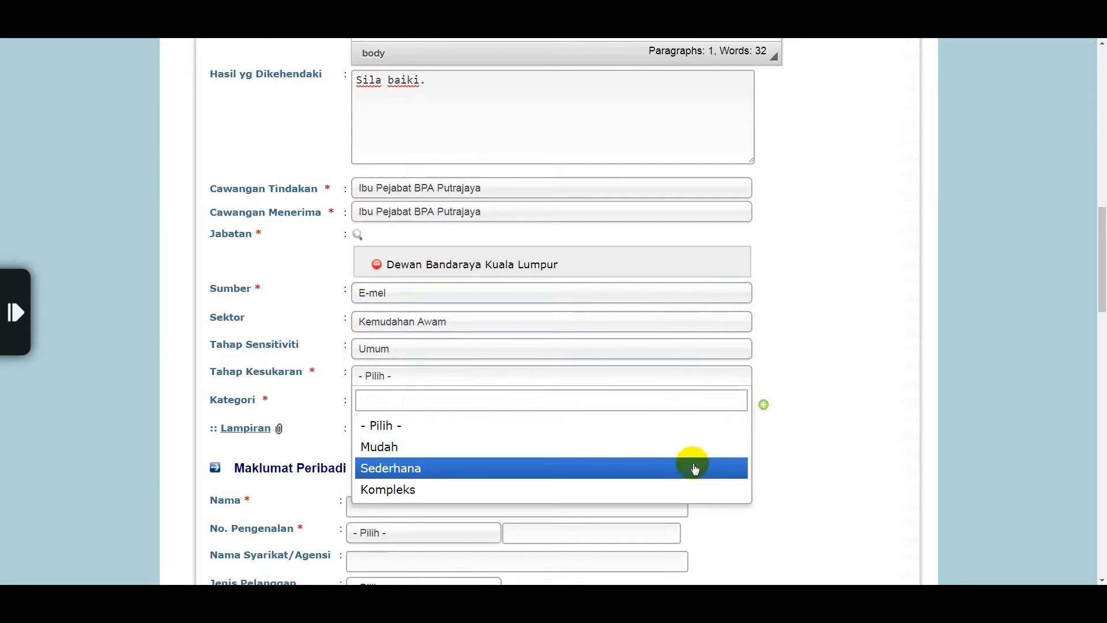
click(695, 468)
Add KEKURANGAN KEMUDAHAN AWAM to the complaint's categories
click(690, 407)
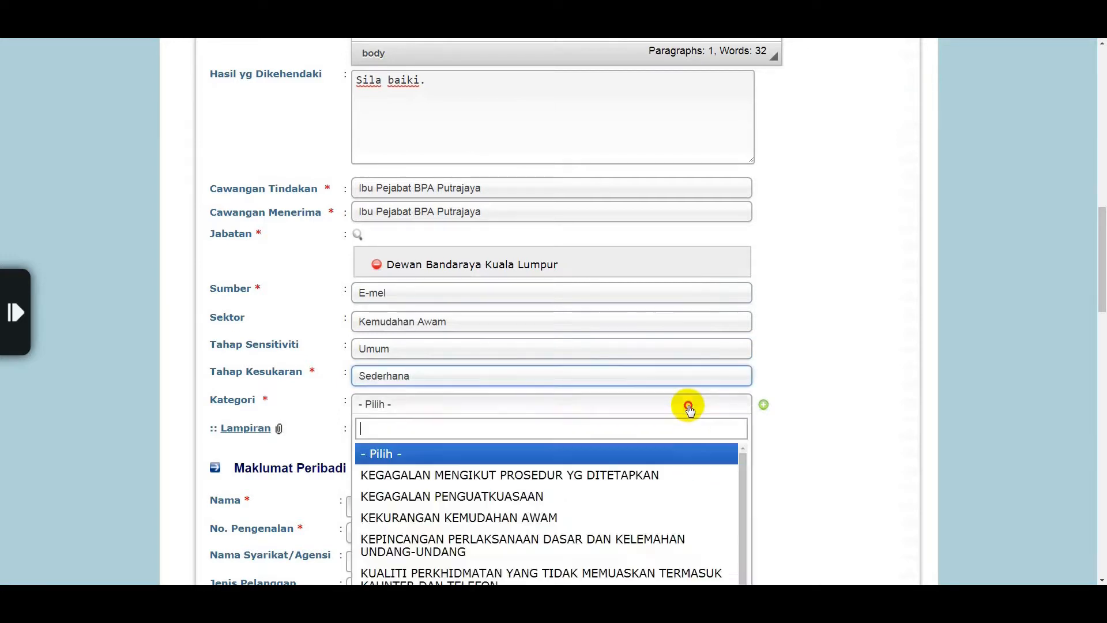
click(694, 513)
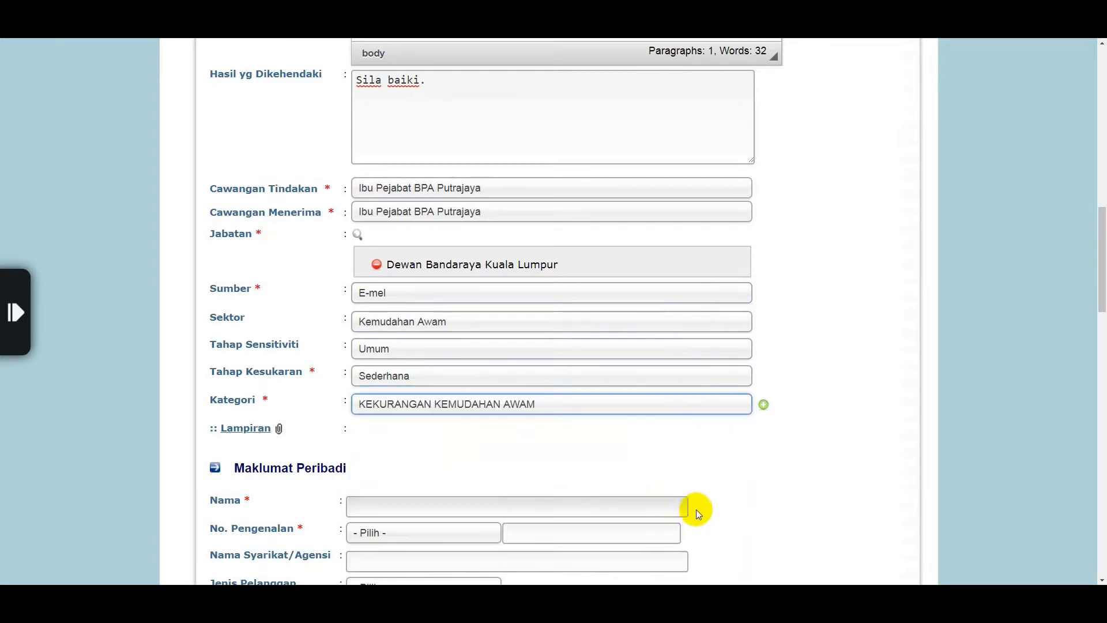
click(765, 406)
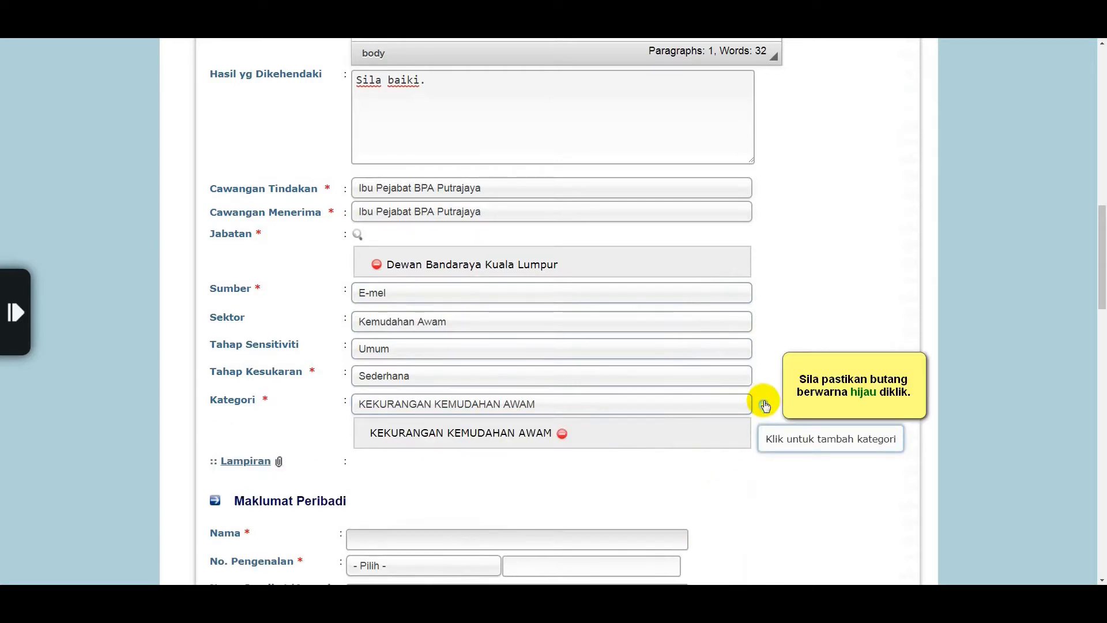
click(1101, 580)
click(1101, 579)
click(1101, 580)
click(1100, 579)
click(1101, 579)
click(1101, 580)
Enter the complainant's name and, with MyKad No. as ID type, their MyKad number
click(1100, 580)
click(1101, 580)
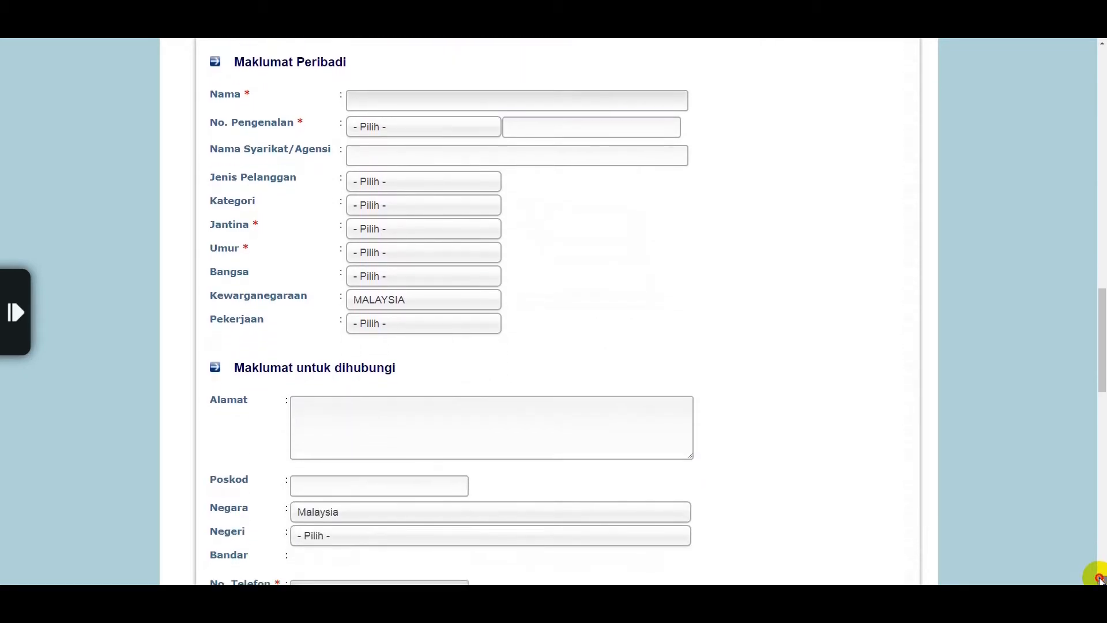
click(1101, 580)
click(607, 80)
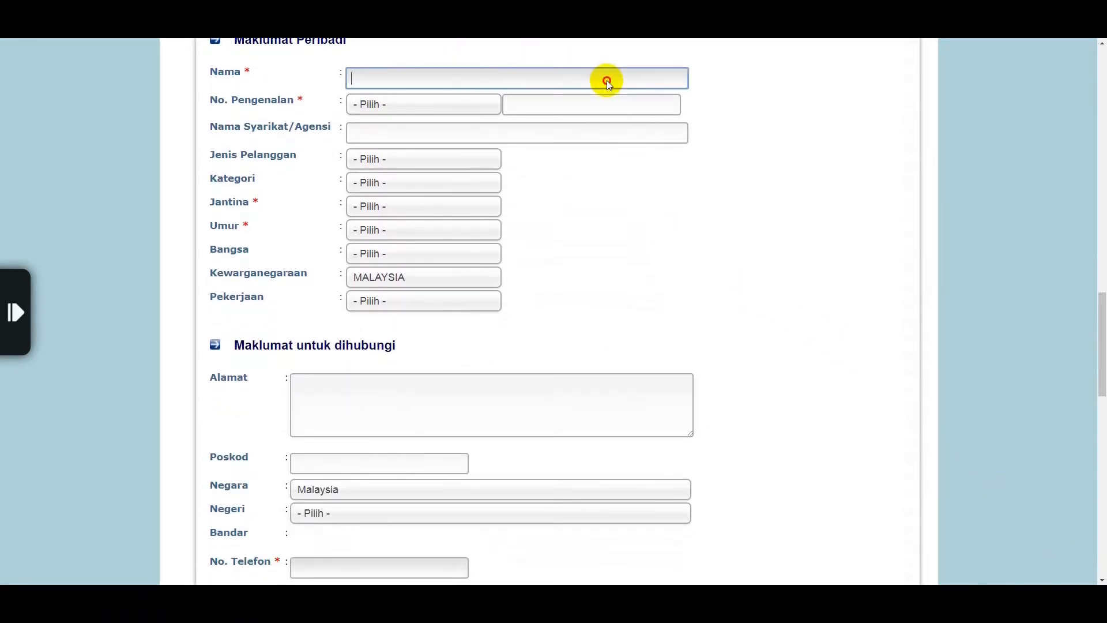
text(Alisya)
click(484, 104)
click(483, 137)
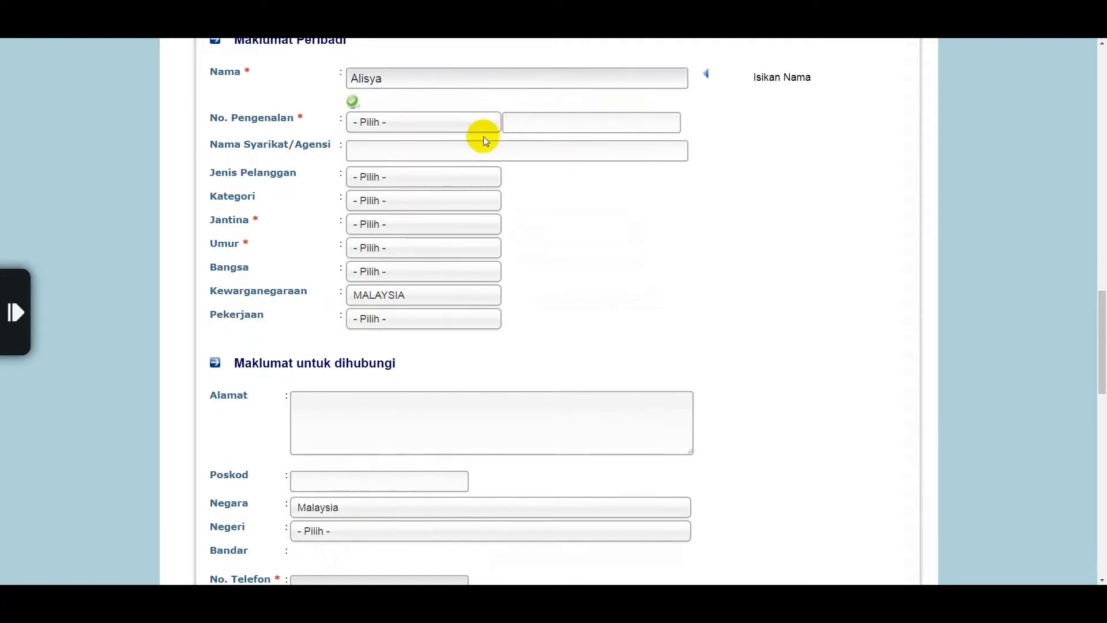
click(481, 130)
click(481, 162)
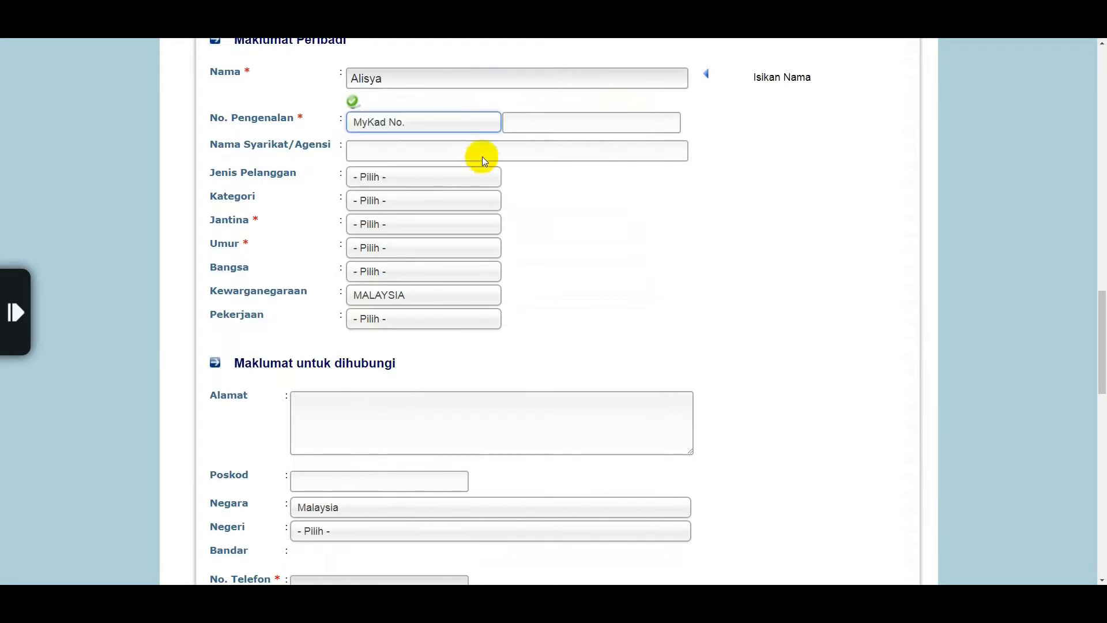
click(526, 123)
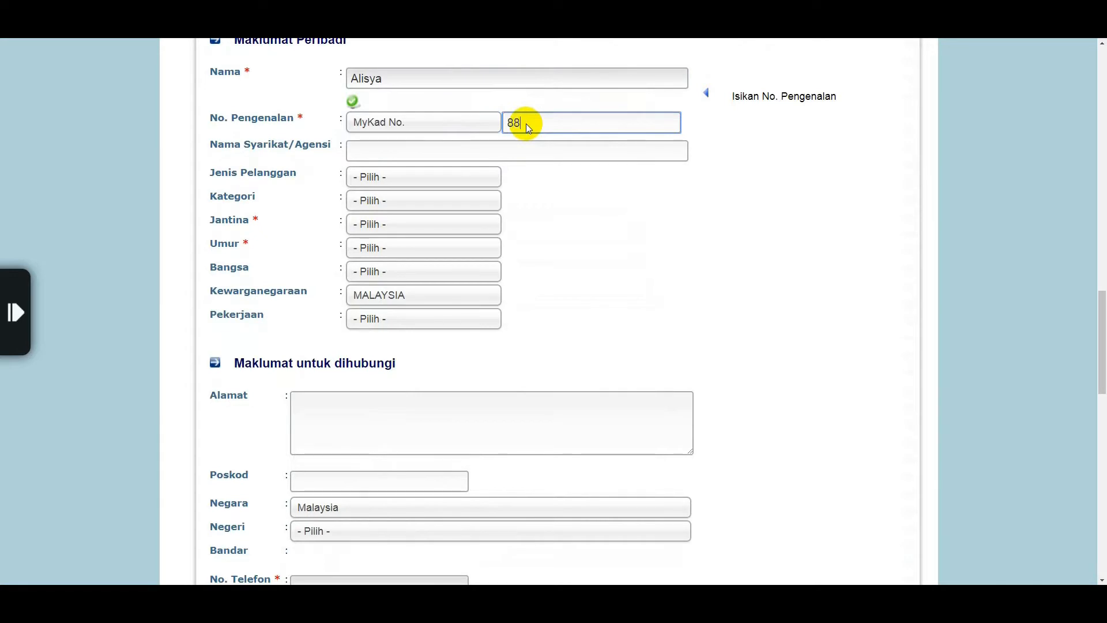
Set customer type Individu, category Luaran, gender PEREMPUAN and age range 30-34
click(487, 177)
click(480, 233)
click(471, 216)
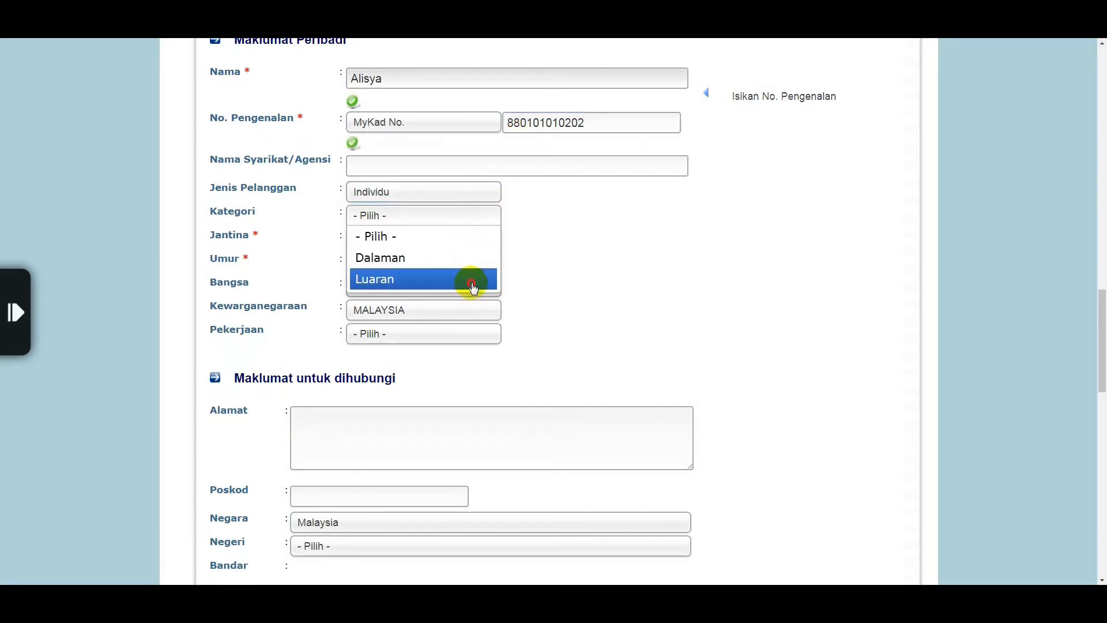
click(472, 282)
click(460, 237)
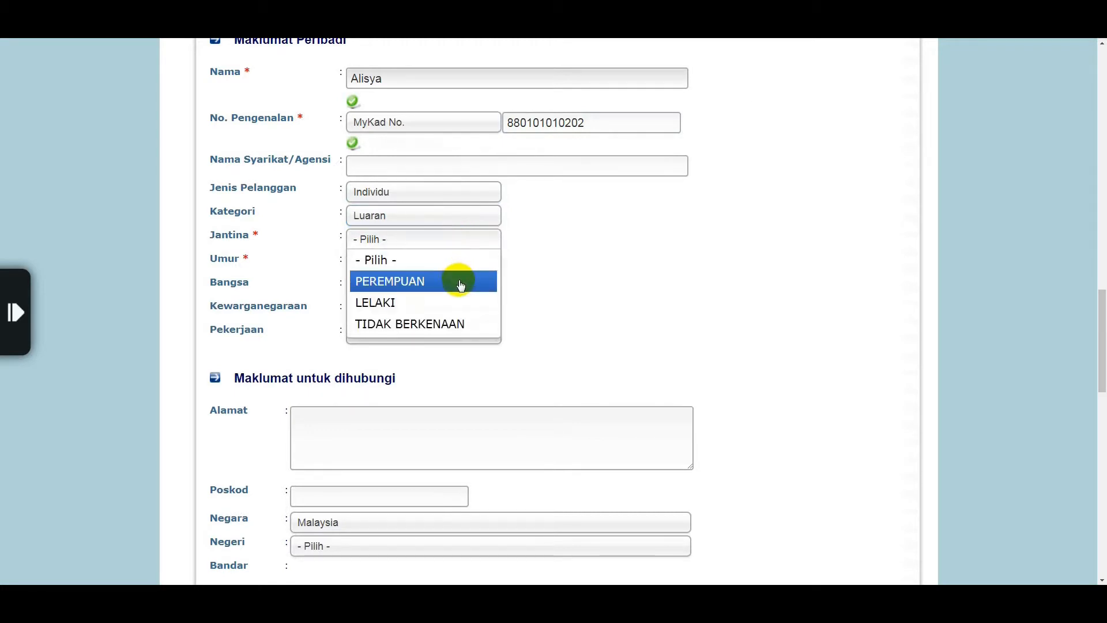
click(460, 283)
click(456, 263)
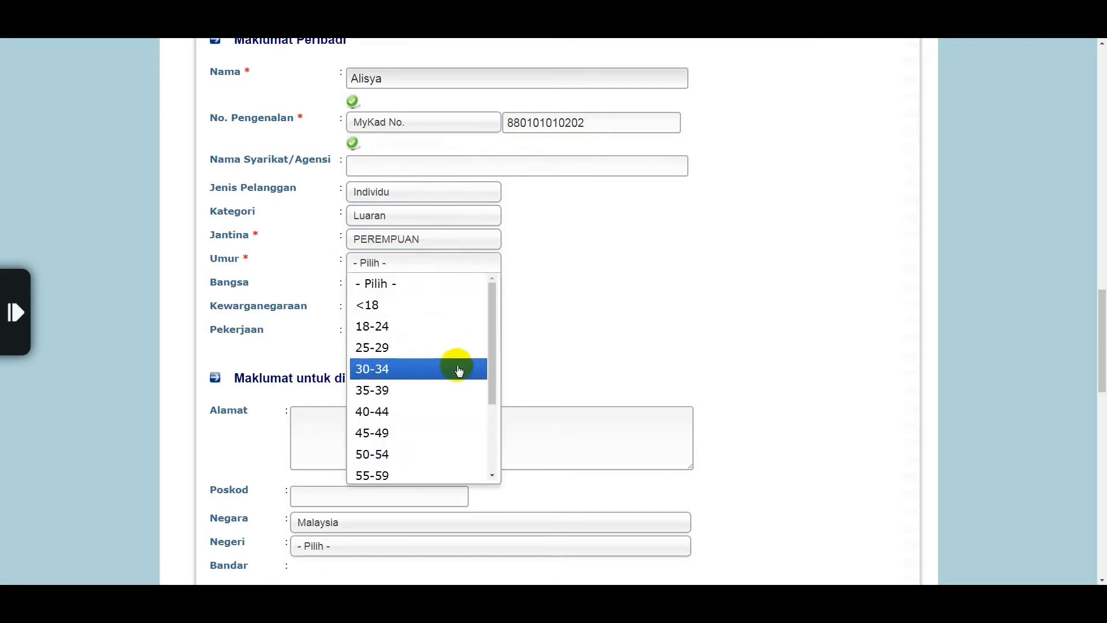
click(459, 368)
Set race MELAYU, citizenship MALAYSIA and occupation SEKTOR SWASTA
click(446, 287)
click(447, 324)
click(440, 312)
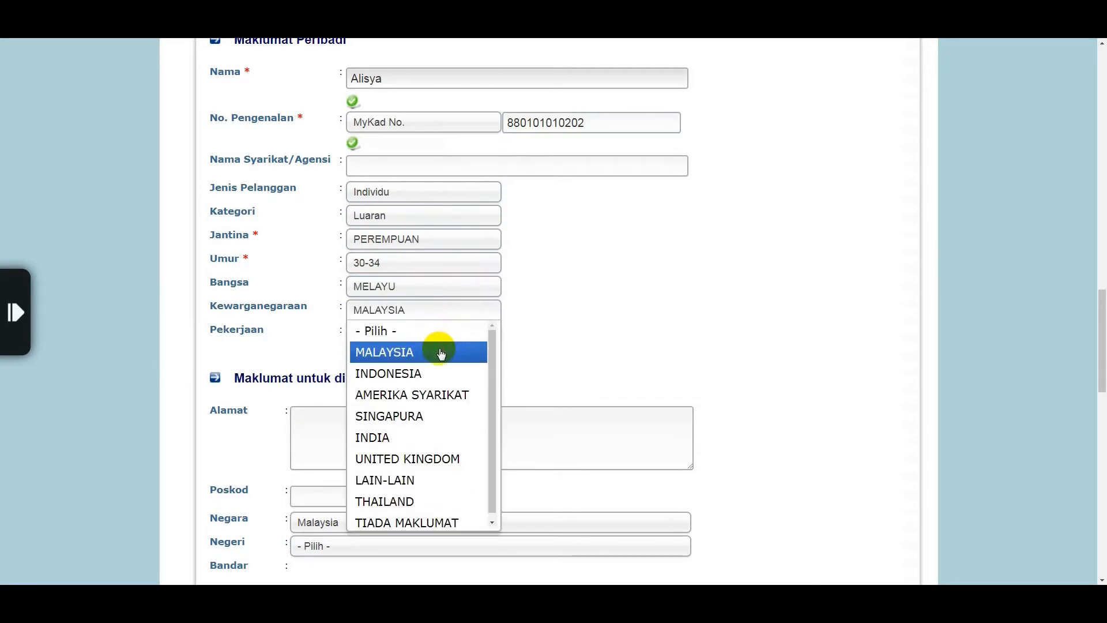
click(442, 353)
click(438, 335)
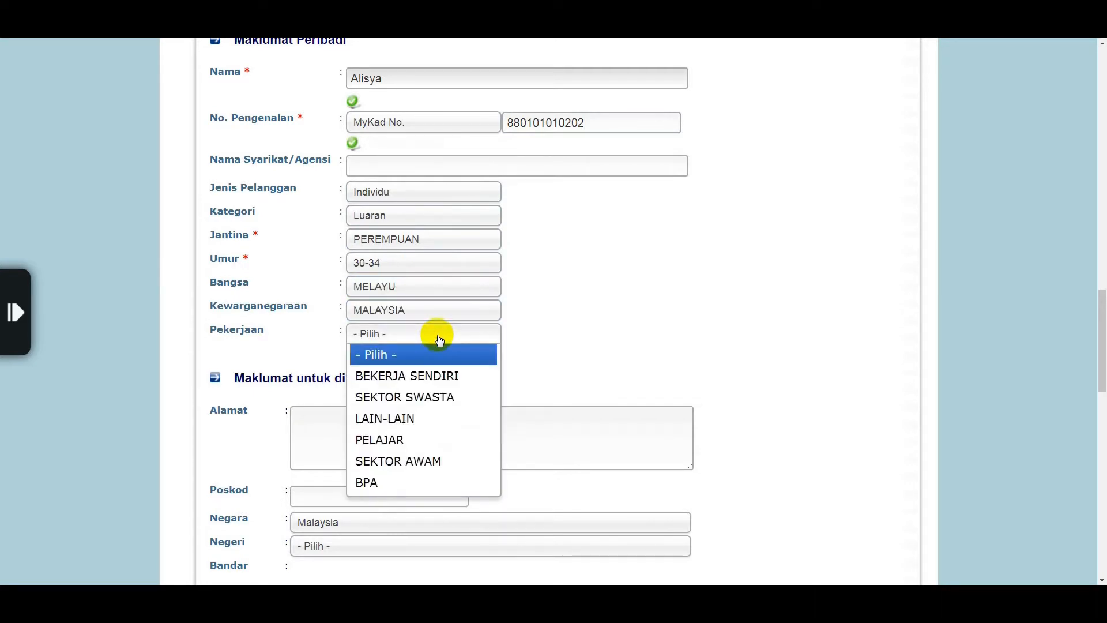
click(447, 396)
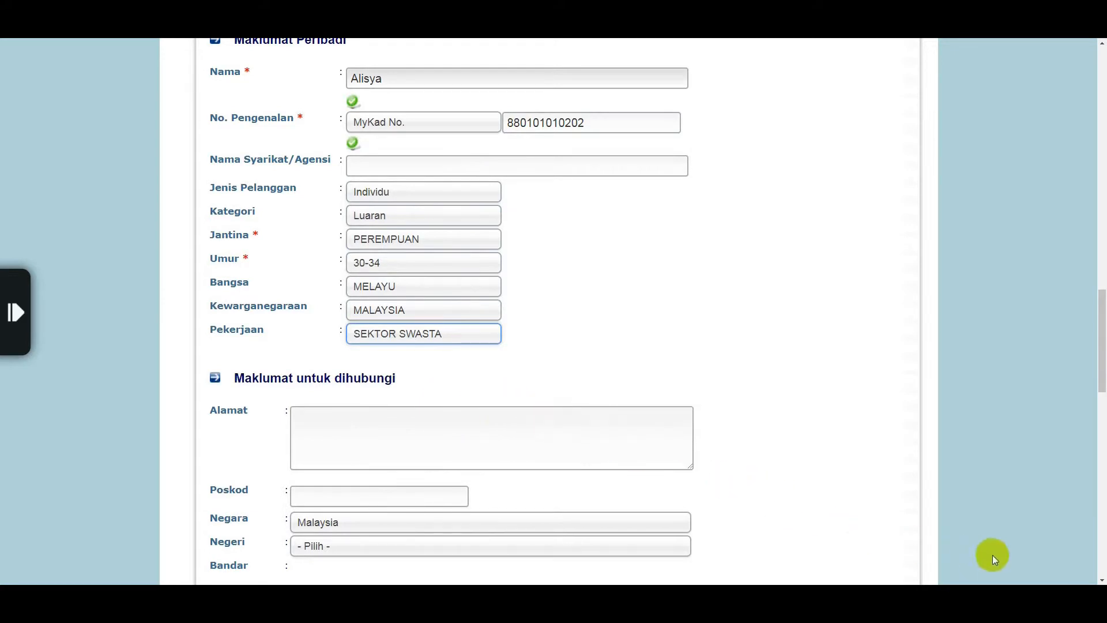
click(1102, 580)
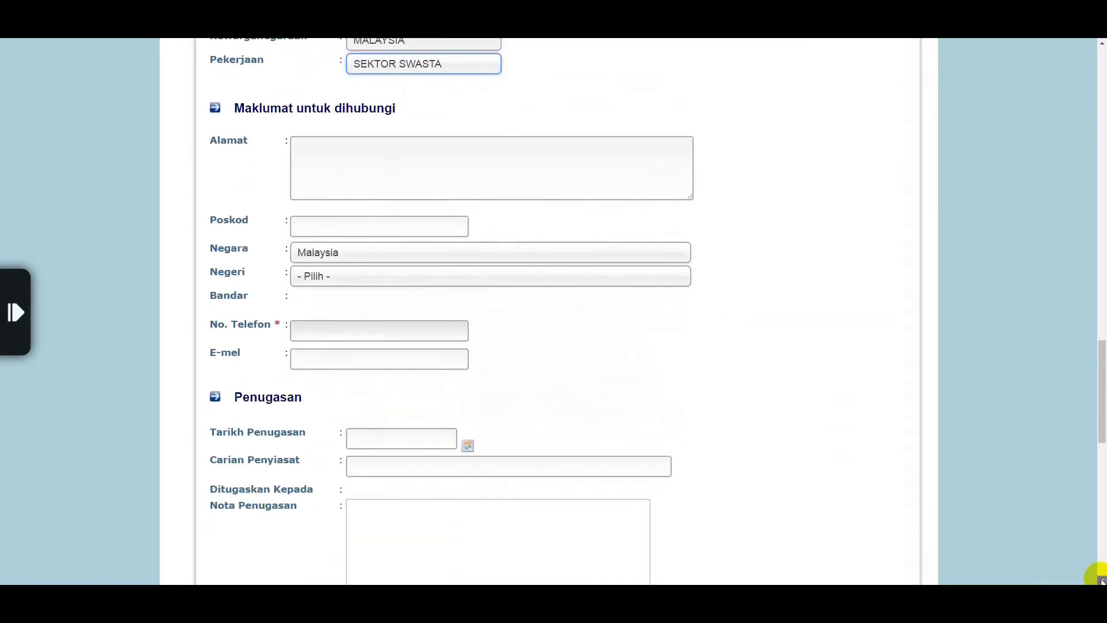
Enter the complainant's street address and postcode, keeping Malaysia as the country
click(1102, 581)
click(556, 112)
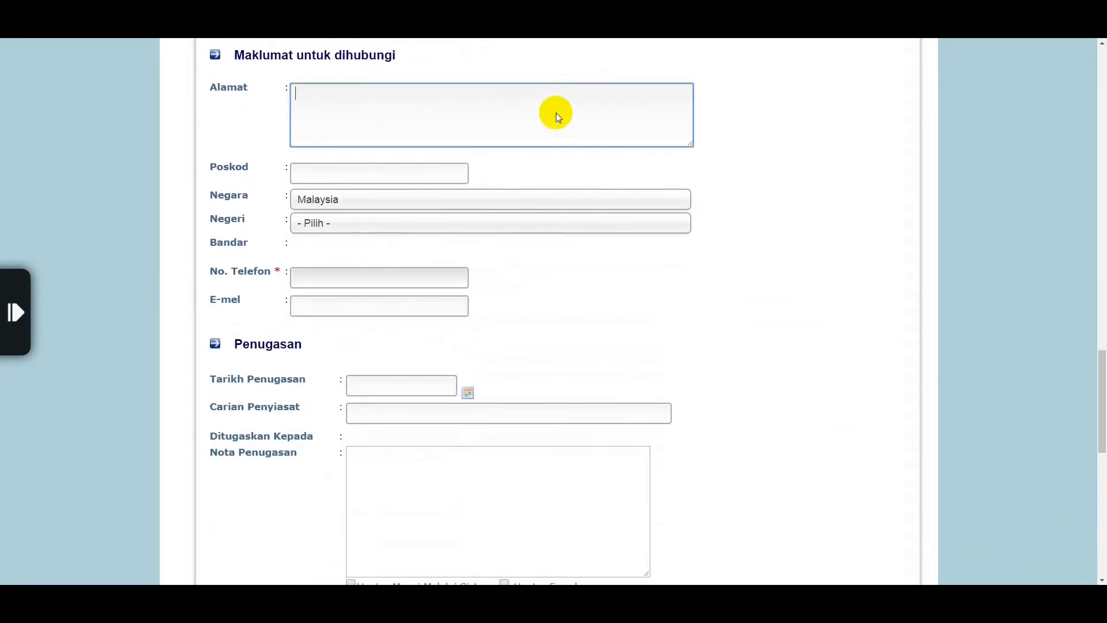
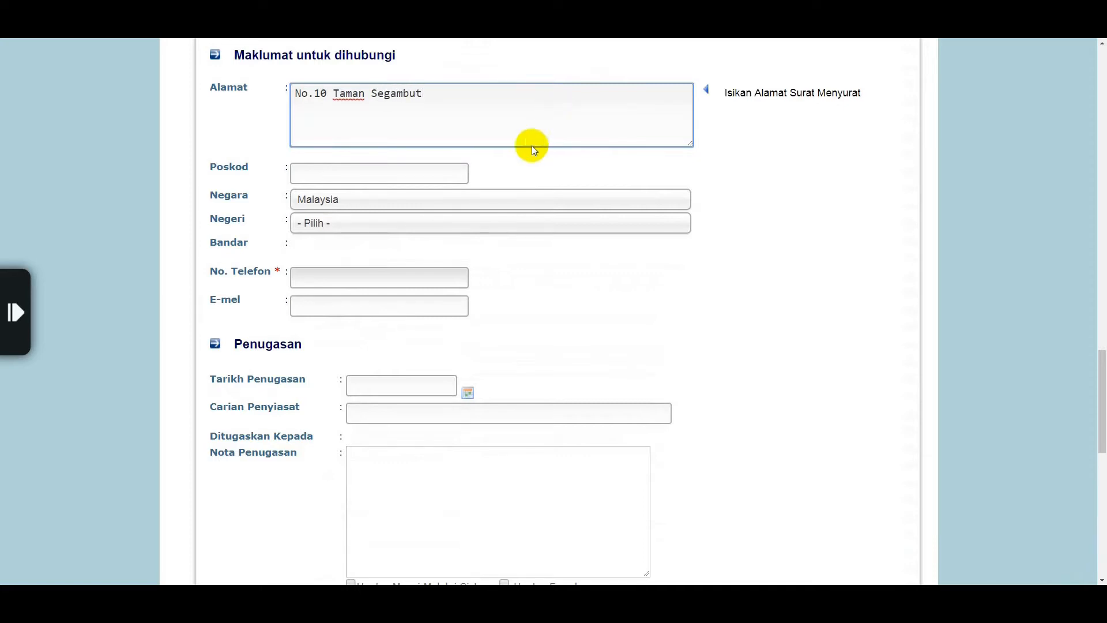
click(424, 179)
text(51200)
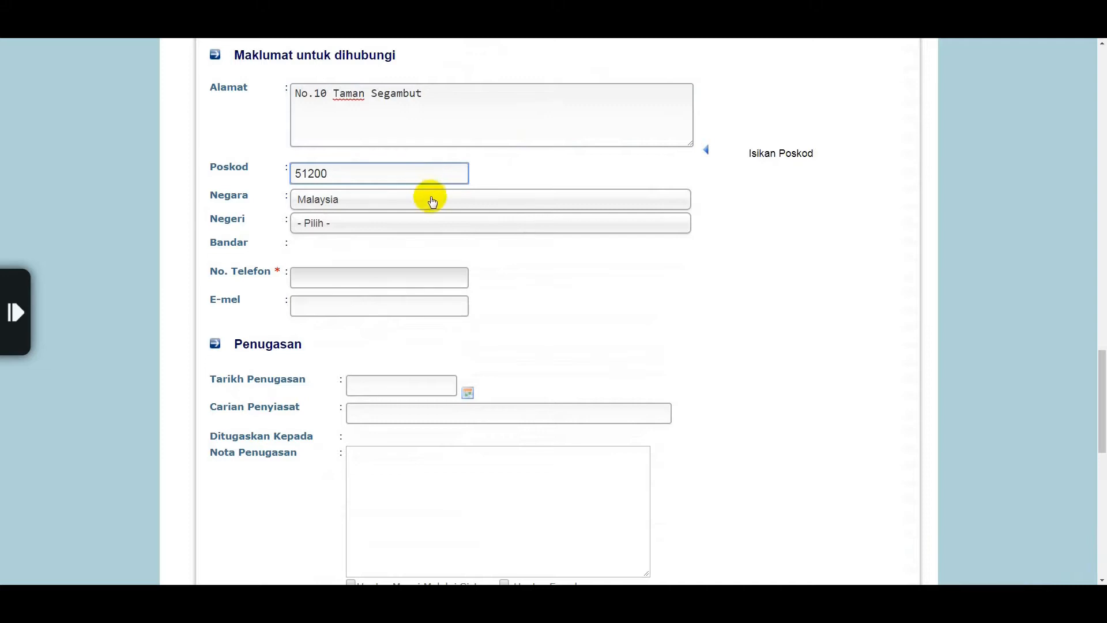
click(430, 199)
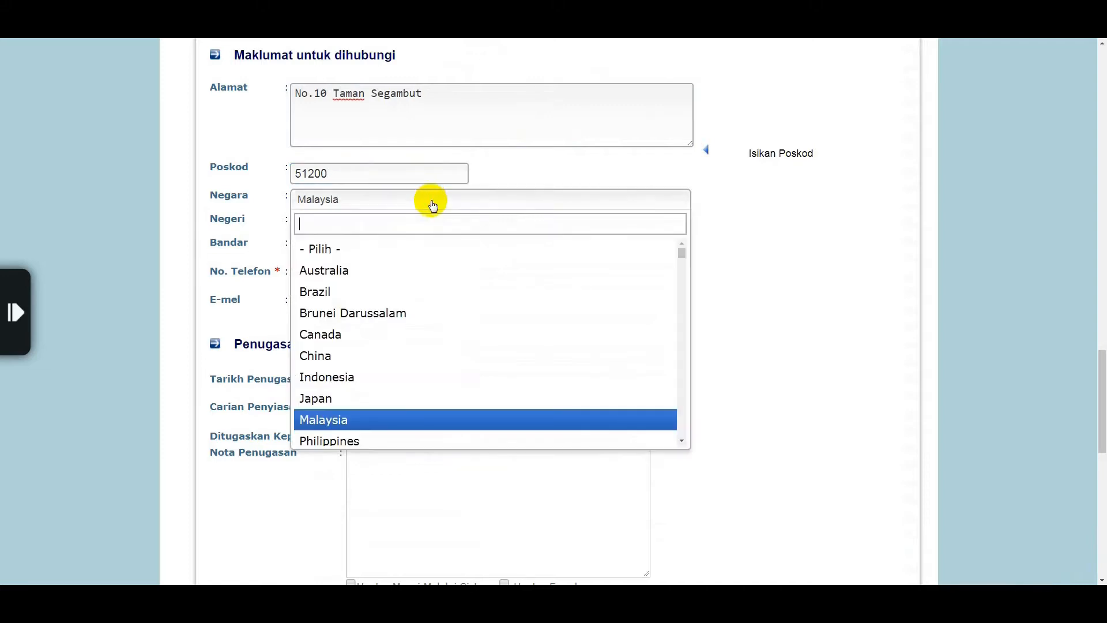
click(427, 417)
Set the address state to WILAYAH PERSEKUTUAN and city to Kuala Lumpur
click(398, 226)
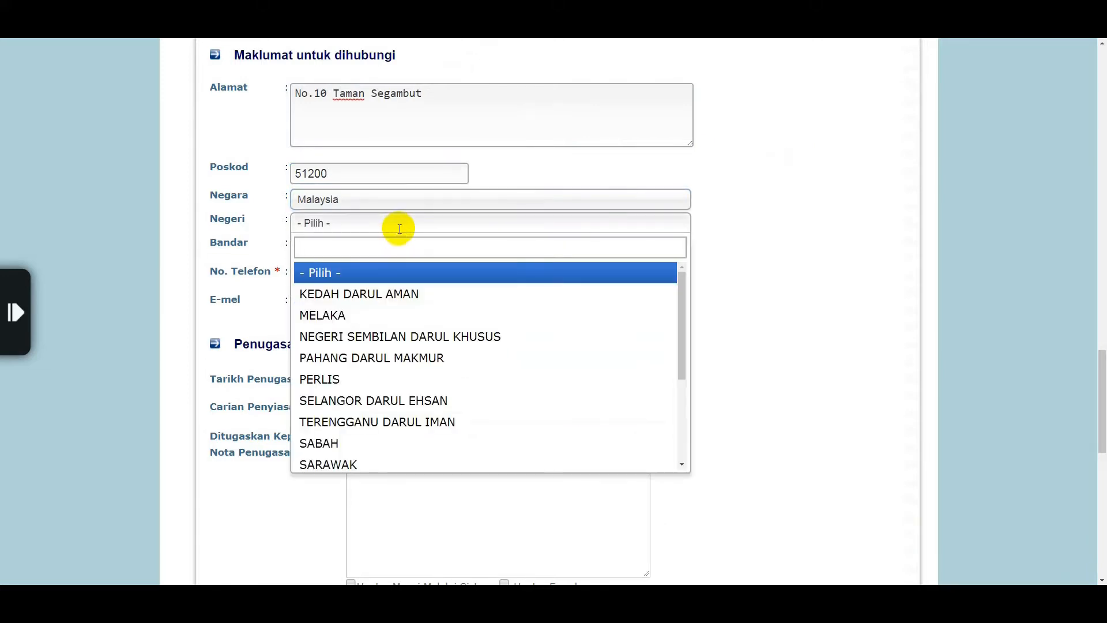
drag(681, 361, 686, 457)
click(658, 464)
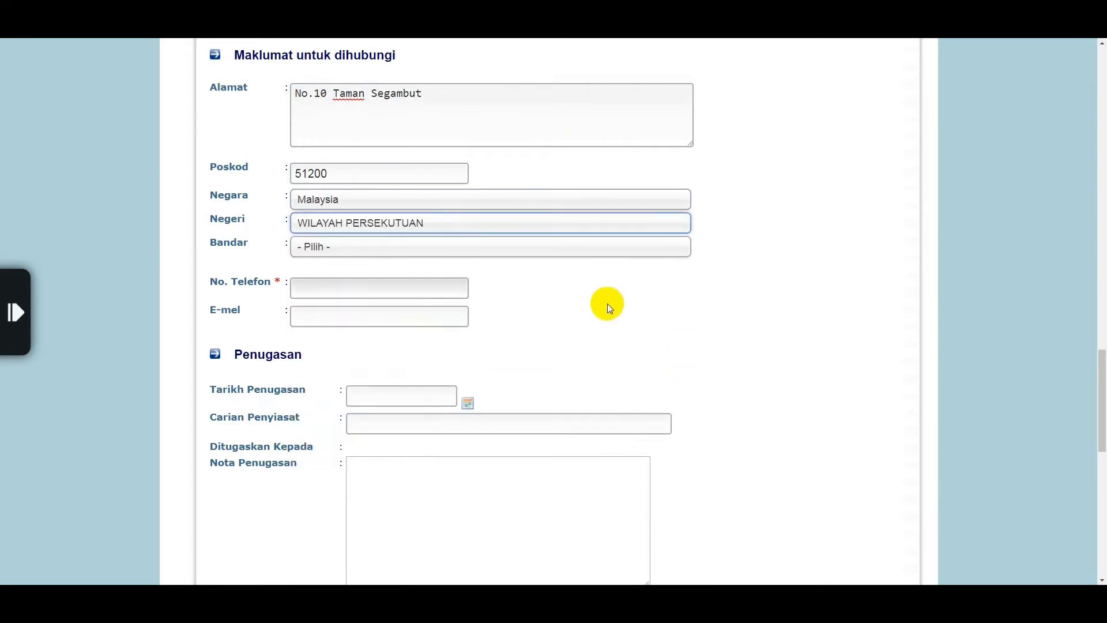
click(594, 254)
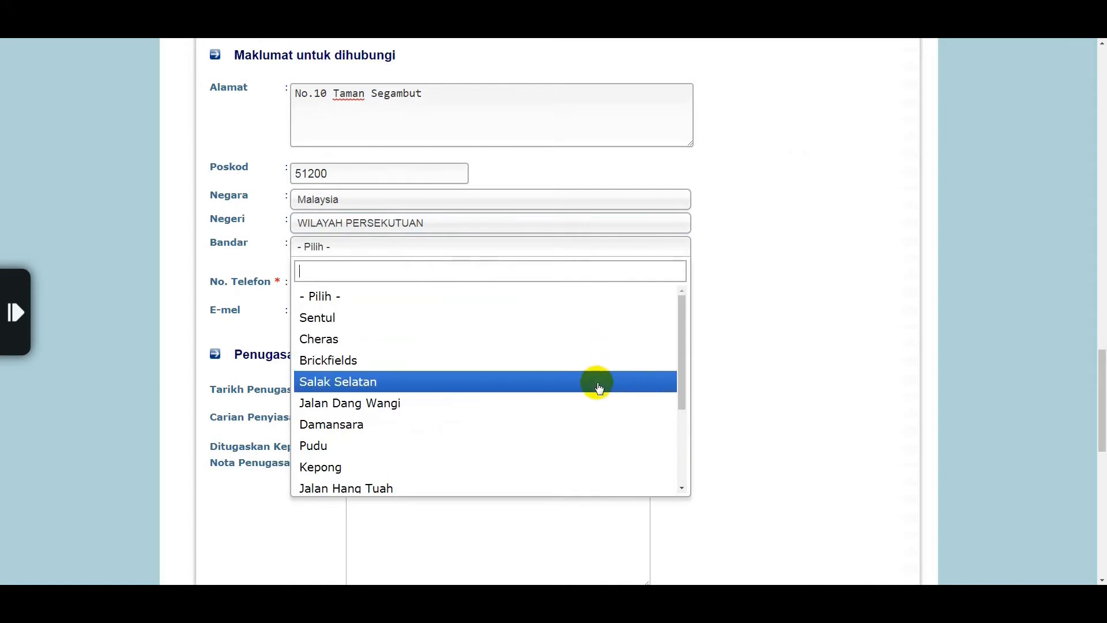
drag(675, 399, 699, 457)
click(655, 452)
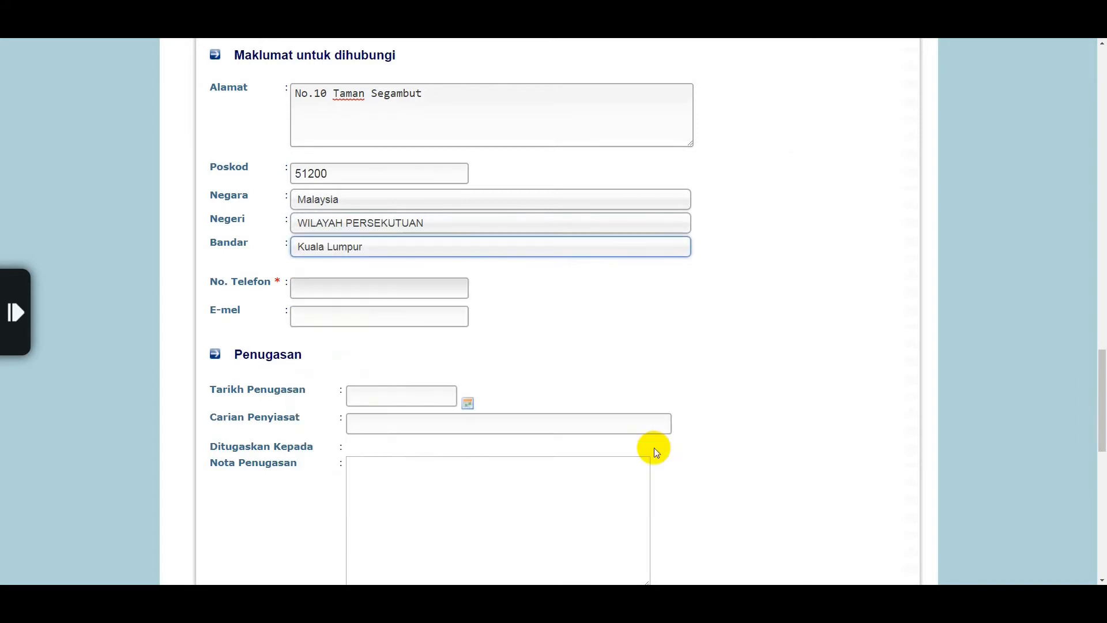
Fill in the complainant's contact phone number and e-mail address
click(465, 289)
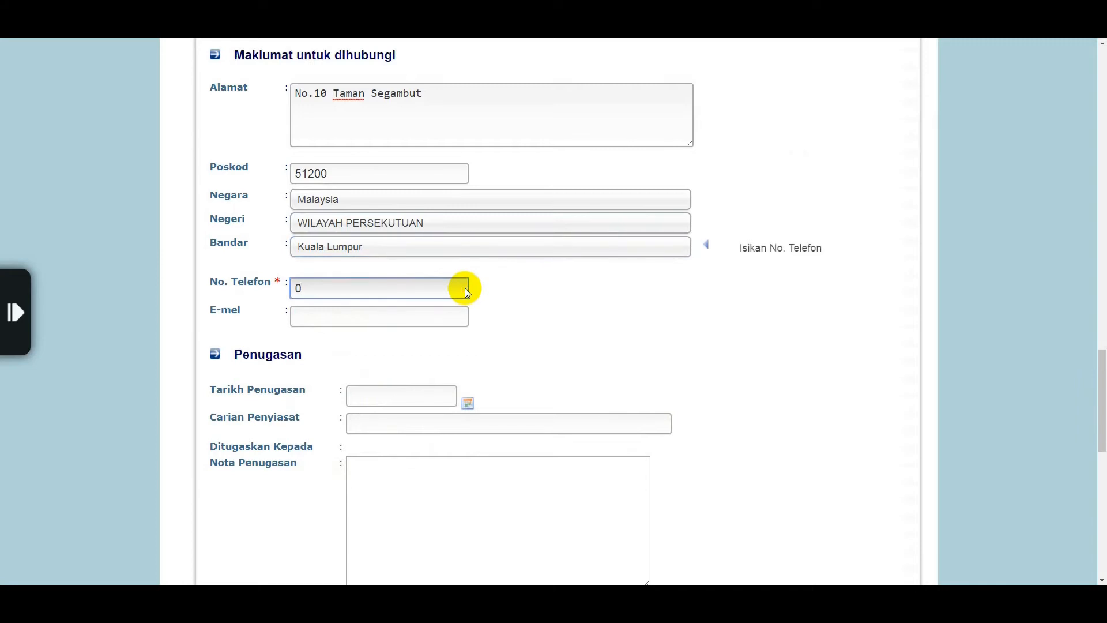
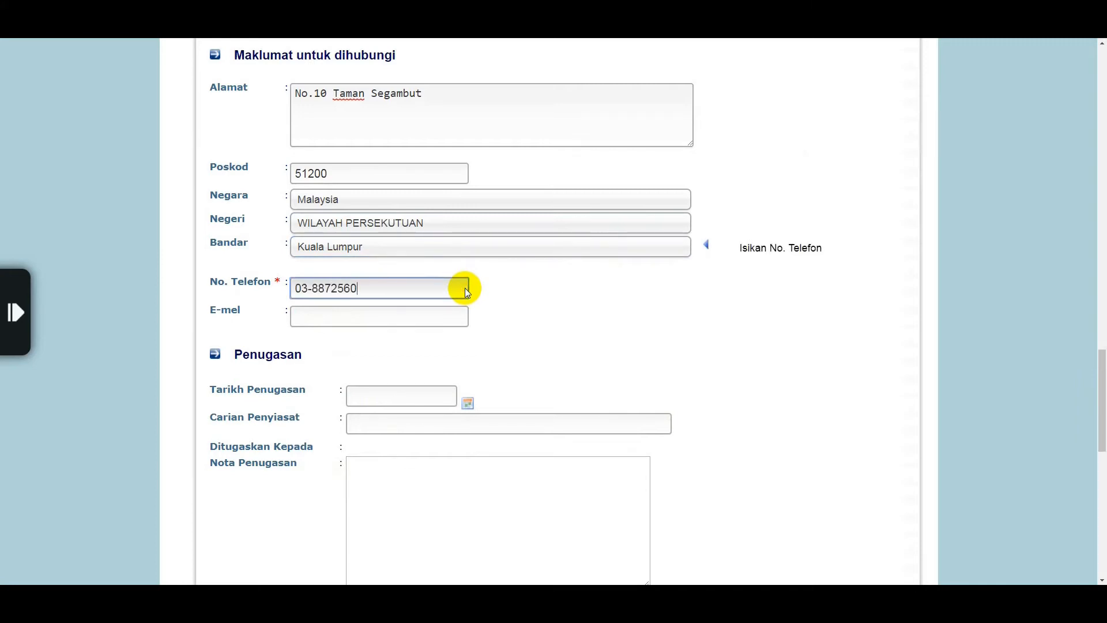
click(441, 312)
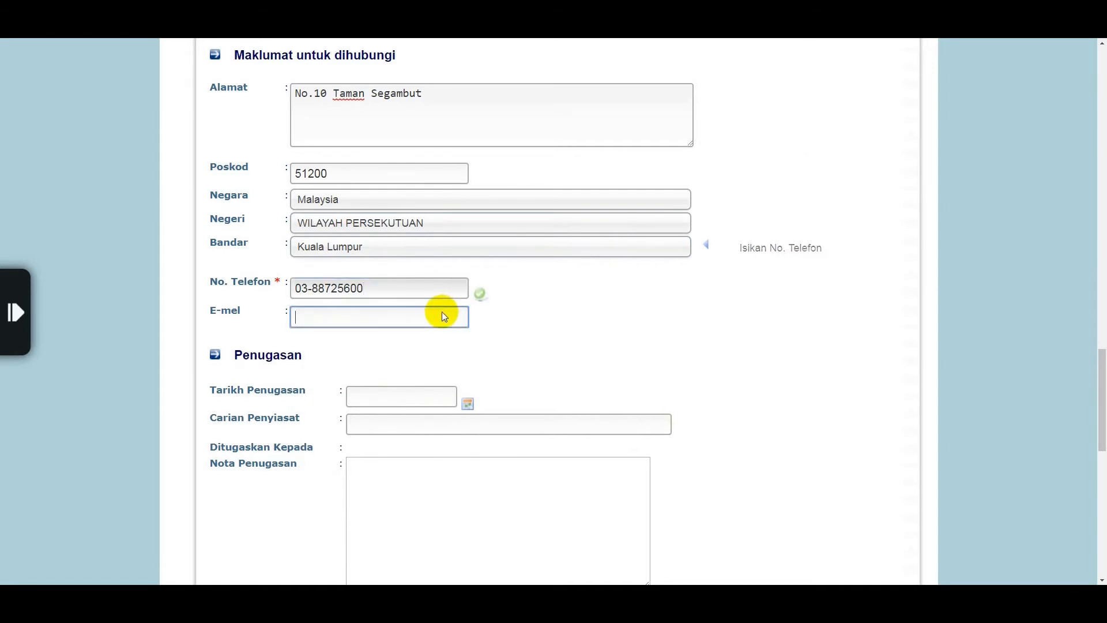
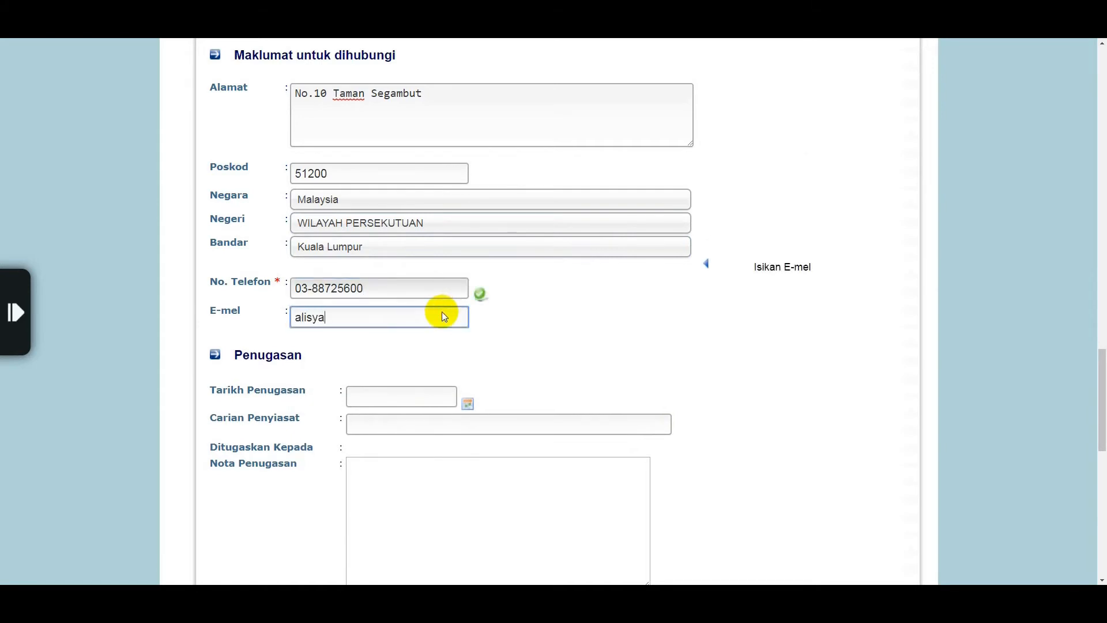
Set the assignment date to 05/01/2018
click(469, 404)
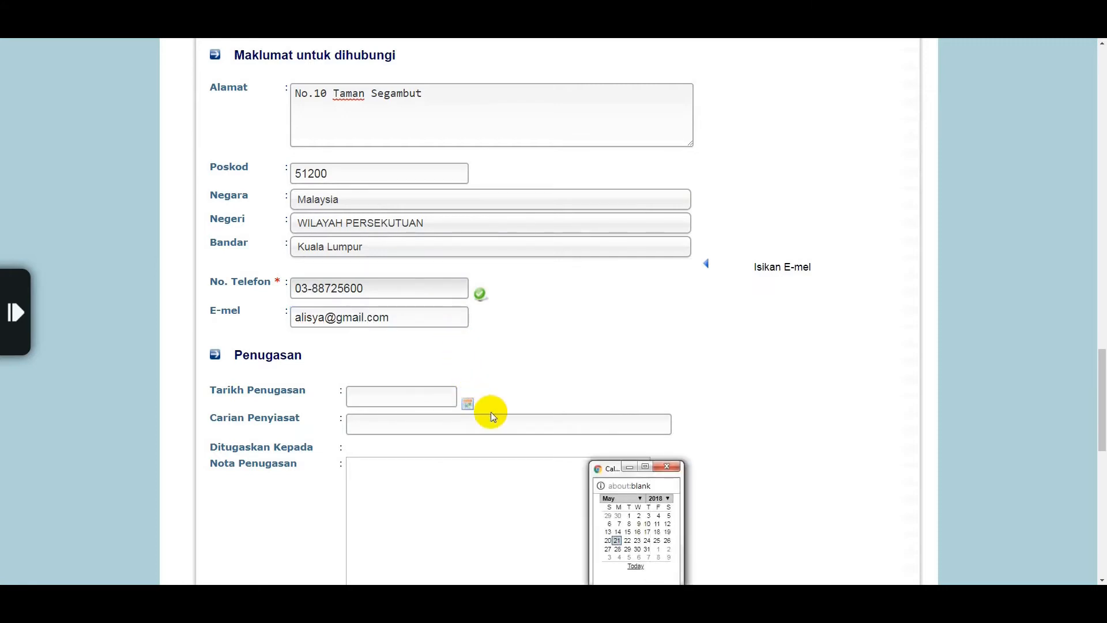
click(644, 499)
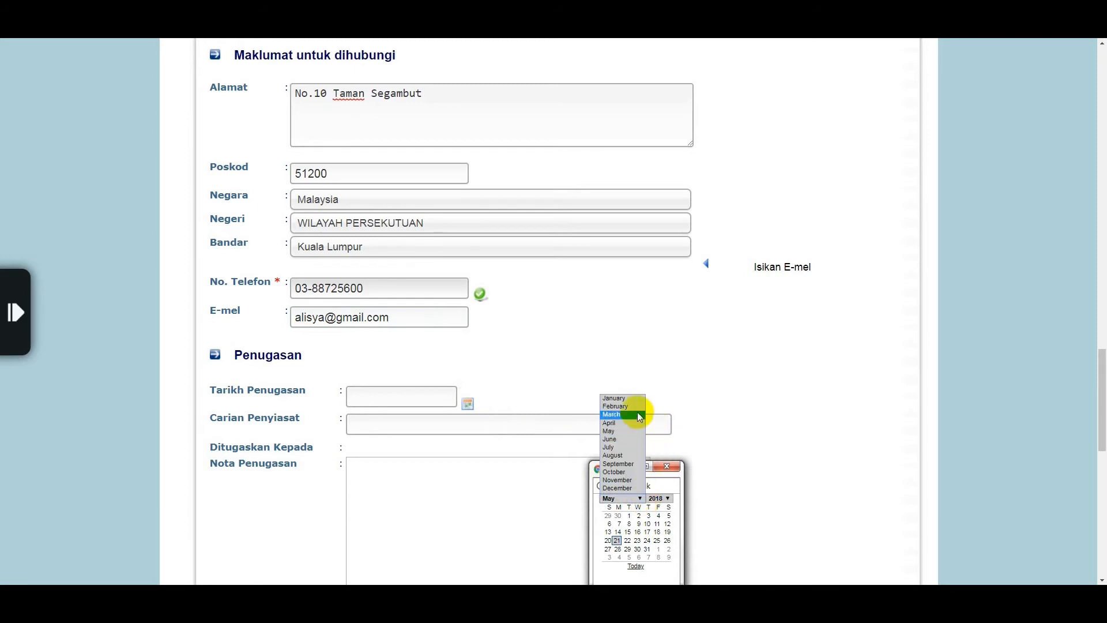
click(630, 396)
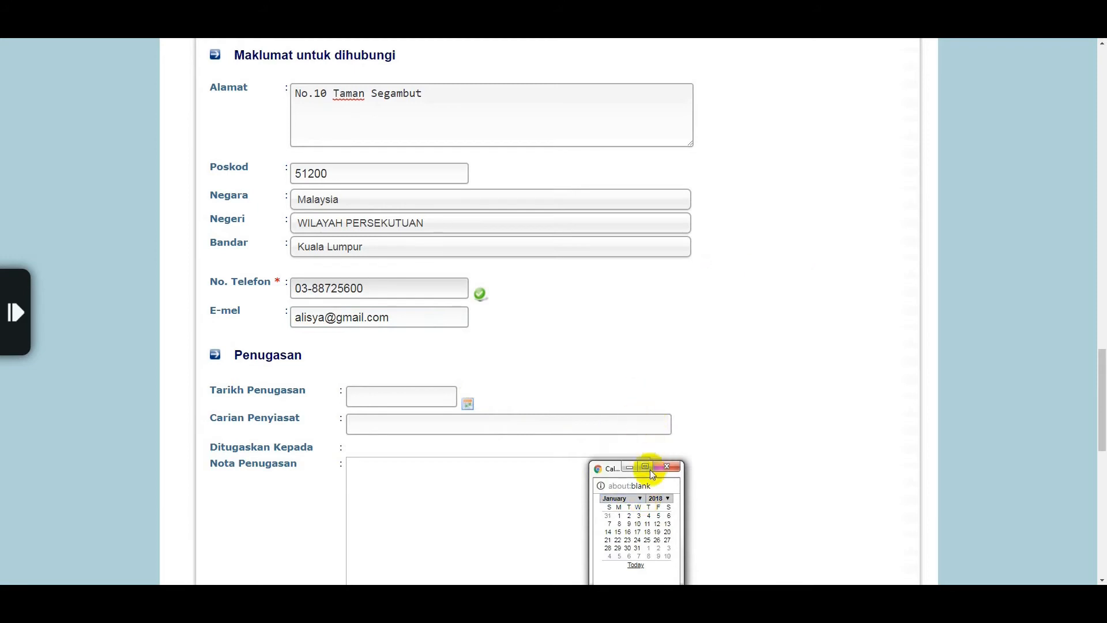
click(658, 516)
Assign the investigator found by name search and add the note 'Sila kemaskini.'
click(615, 423)
text(abd r)
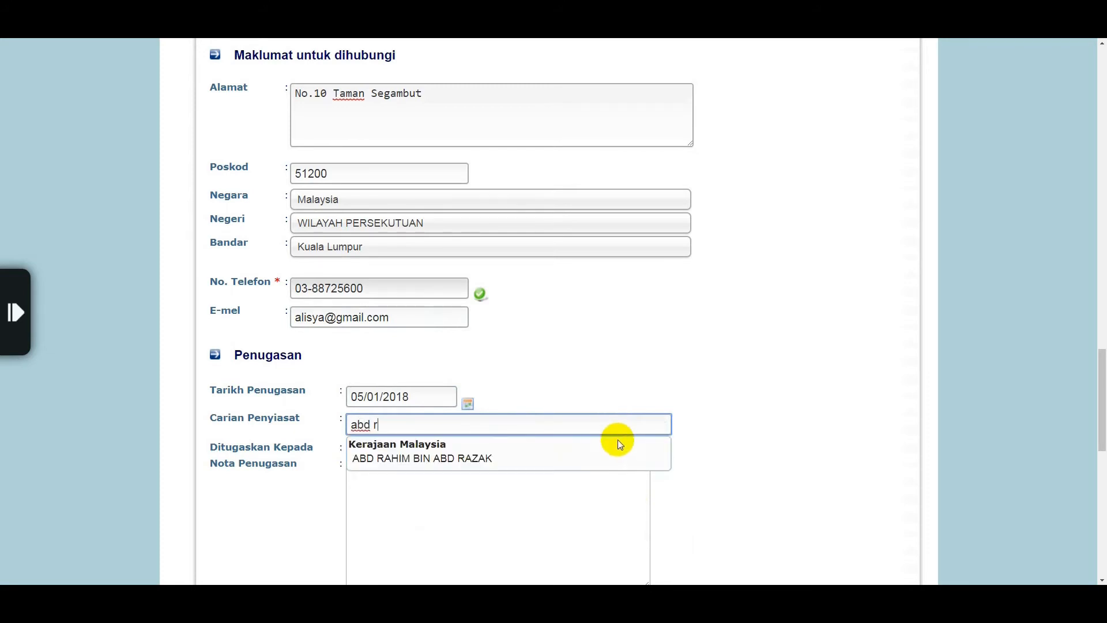
click(622, 465)
click(589, 514)
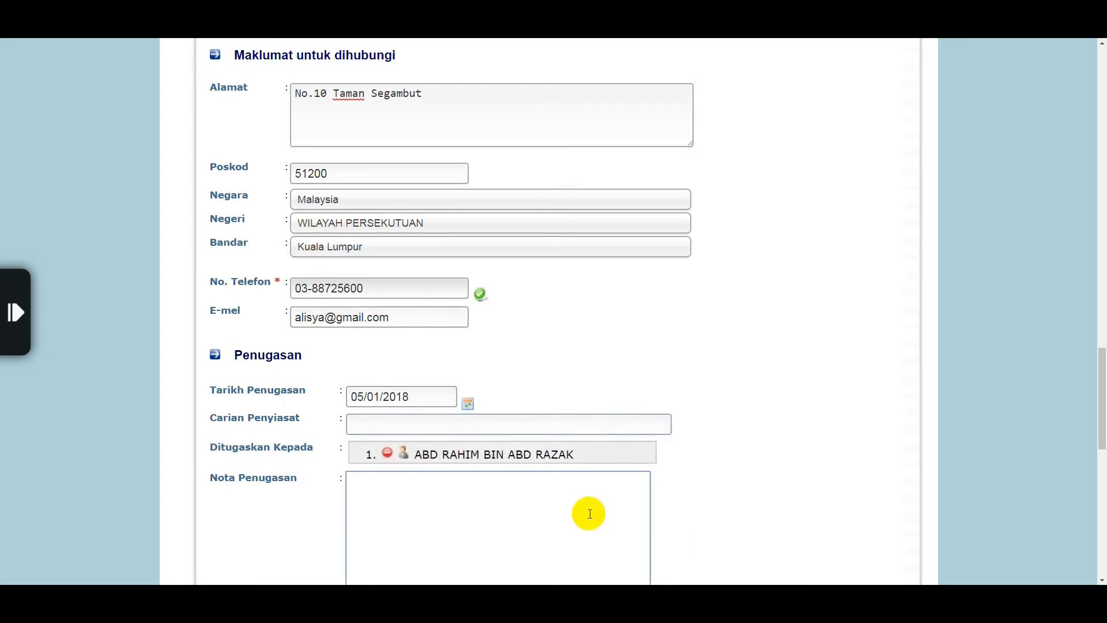
text(Sila kemaskini.)
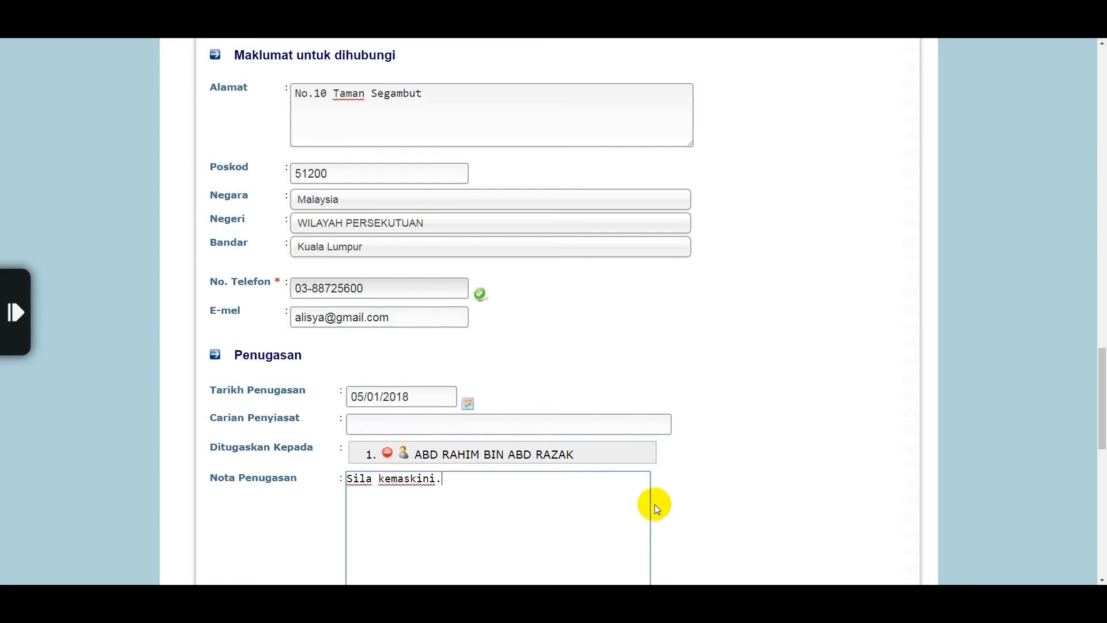
Set the resolution date to 05/01/2018
scroll(1103, 579, down, 12)
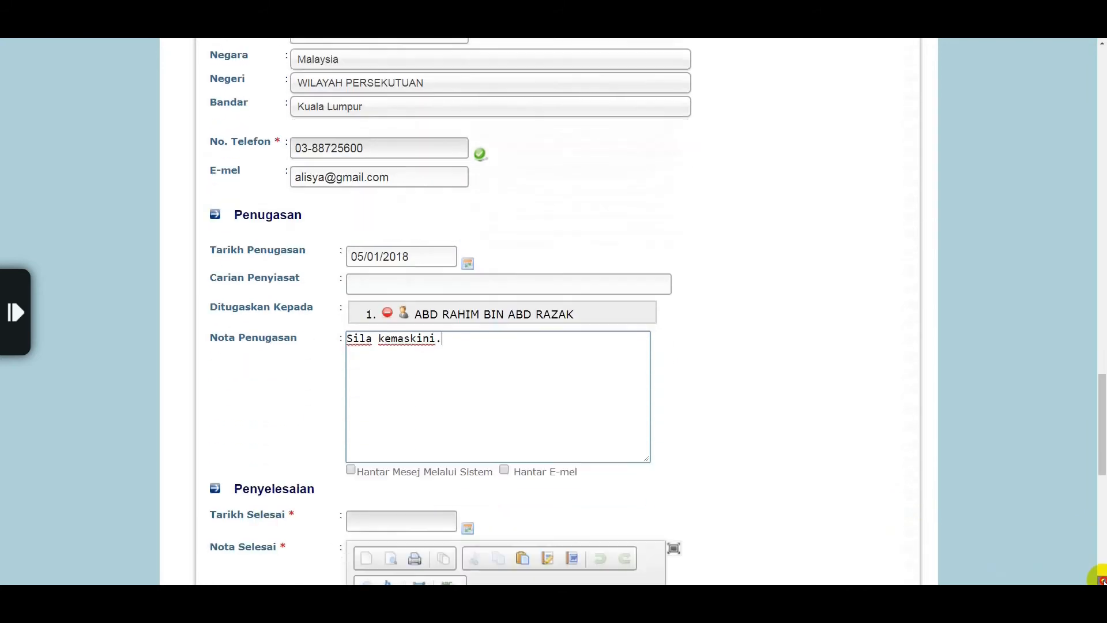
scroll(1099, 577, down, 2)
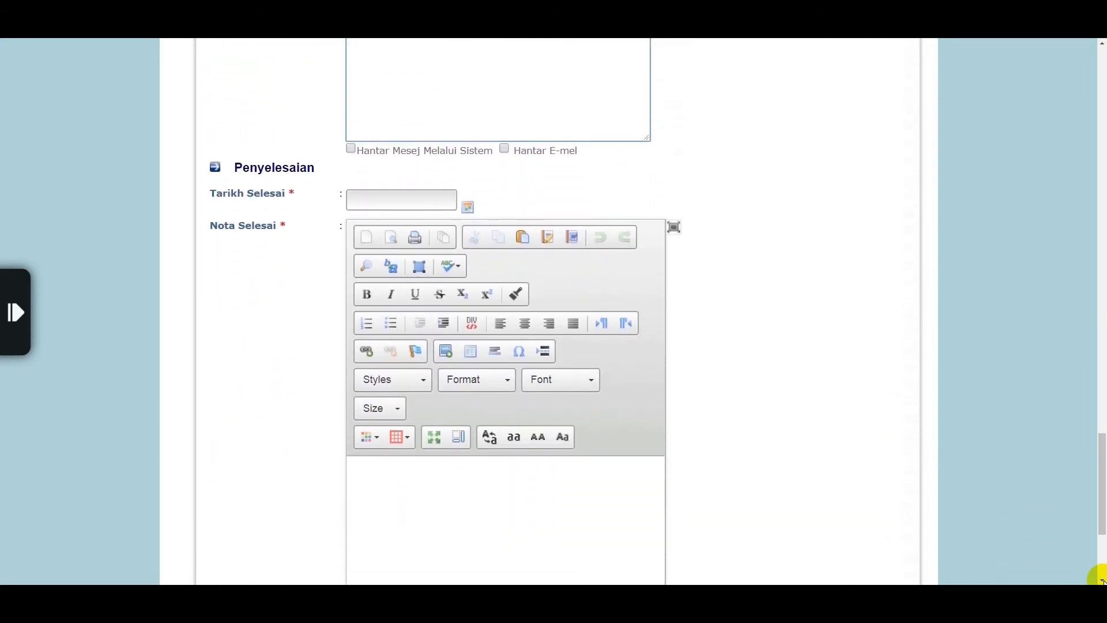
click(466, 210)
click(636, 370)
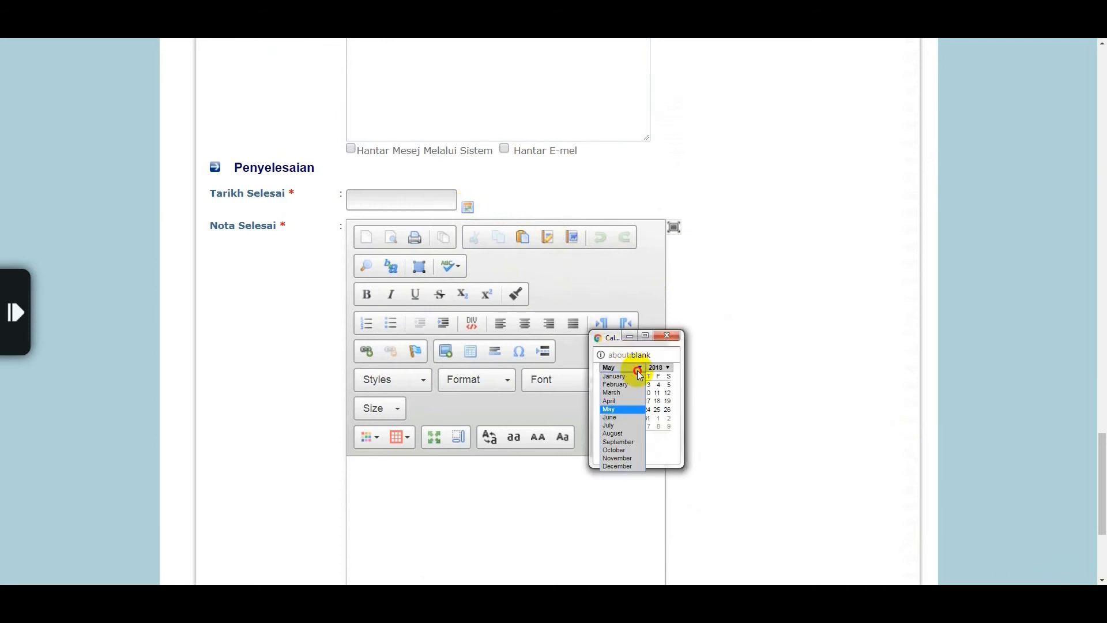
click(634, 376)
click(660, 385)
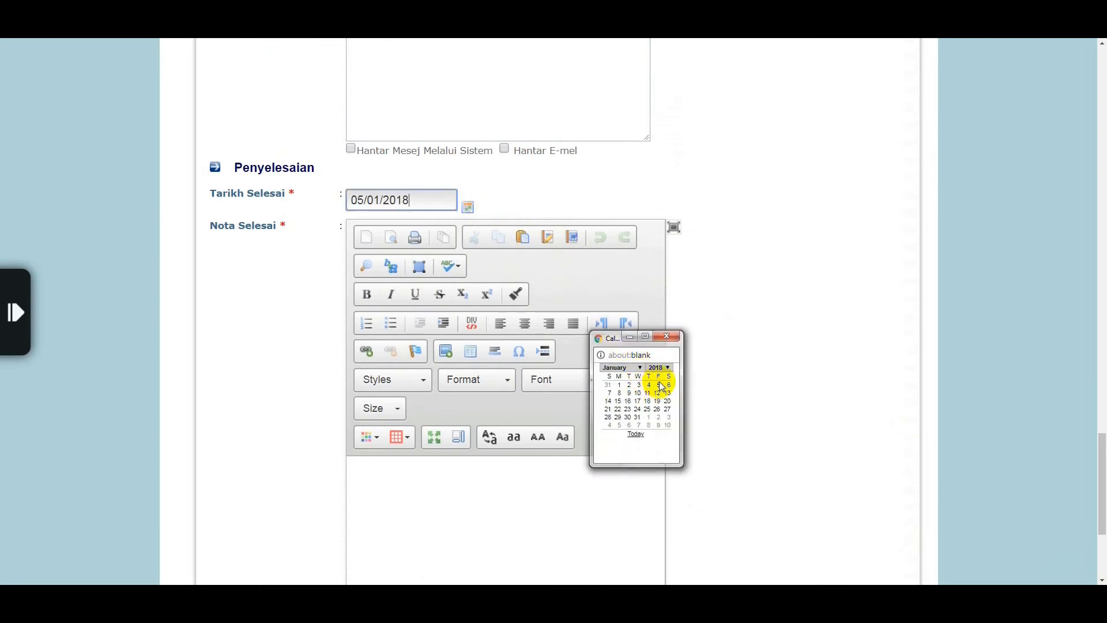
Write the resolution note 'Lampu jalan telah diperbaiki pada 04.1.2018.'
click(642, 484)
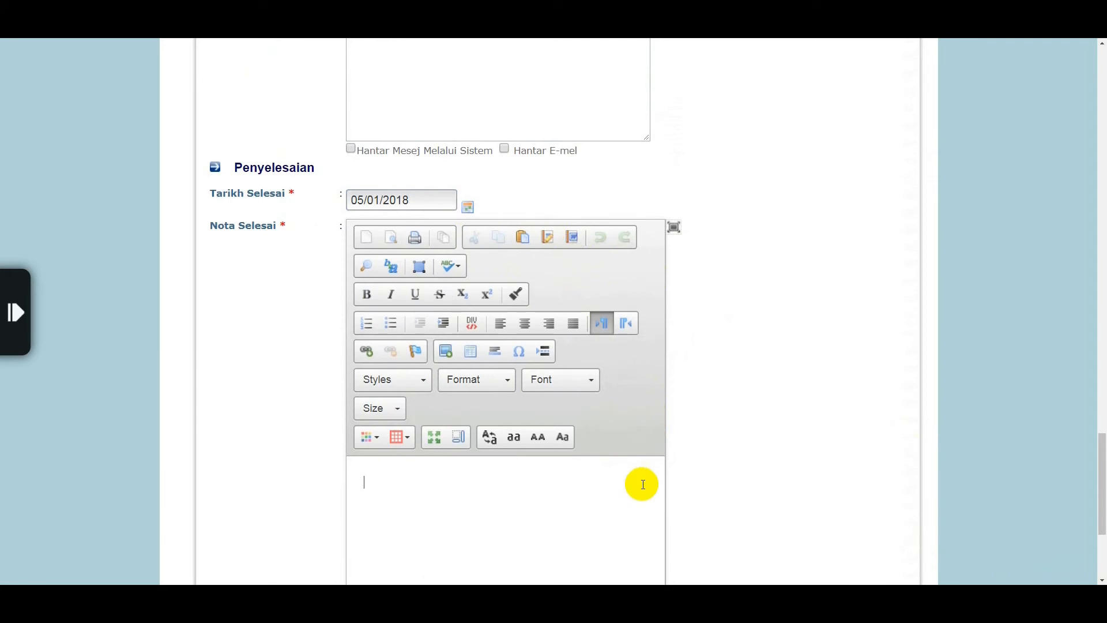
text(Lam)
text(pu jalan te)
text(lah diperb)
text(pa)
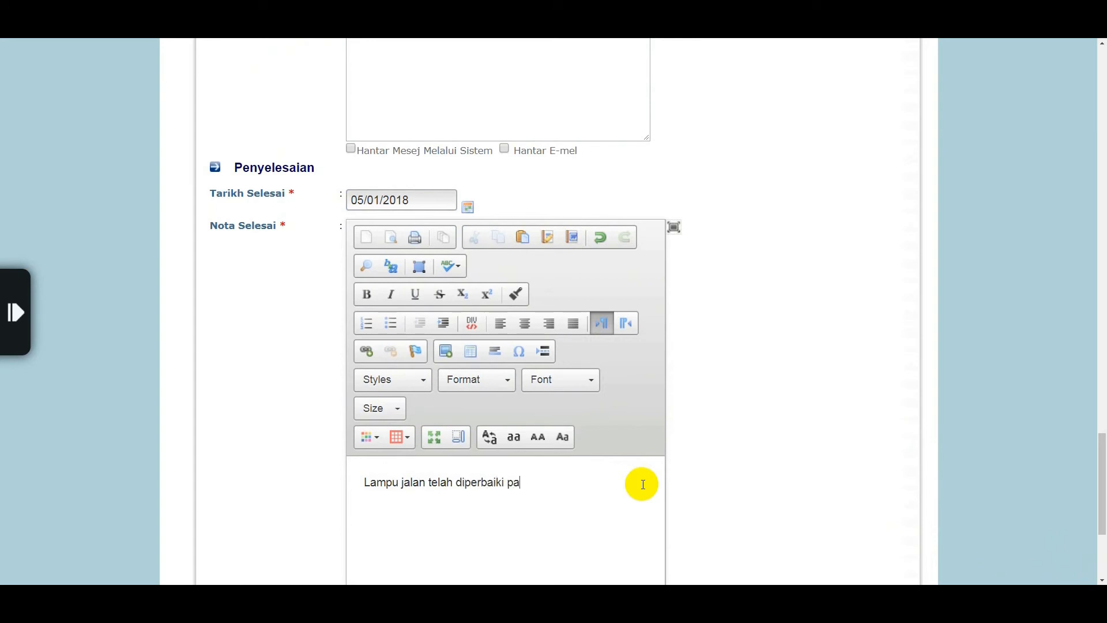
text(da 04.1.2018.)
click(1102, 580)
scroll(1102, 581, down, 3)
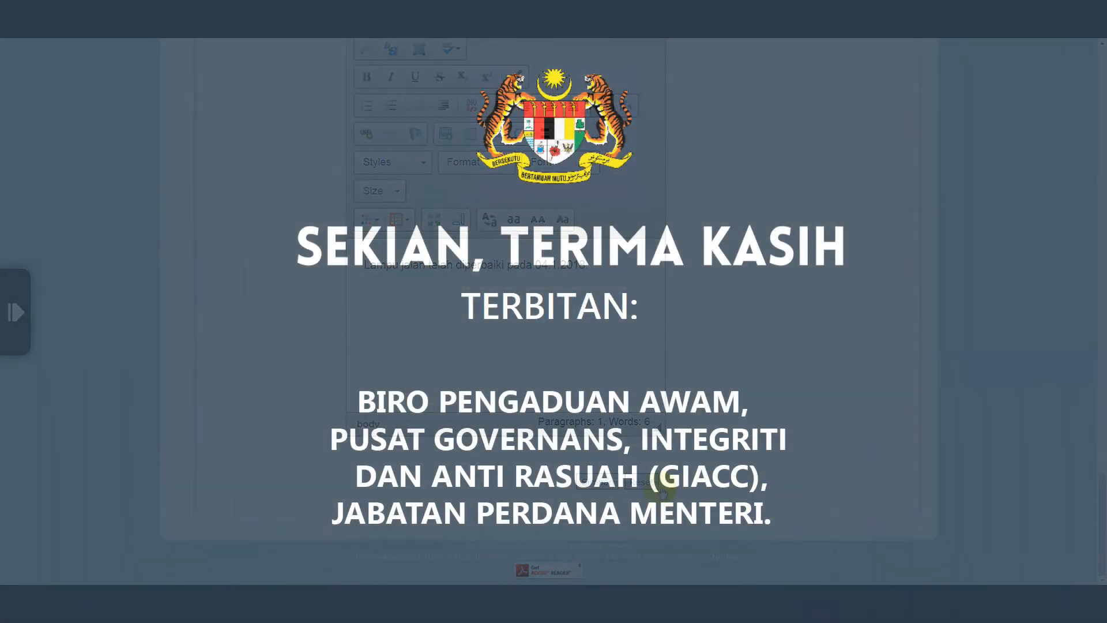